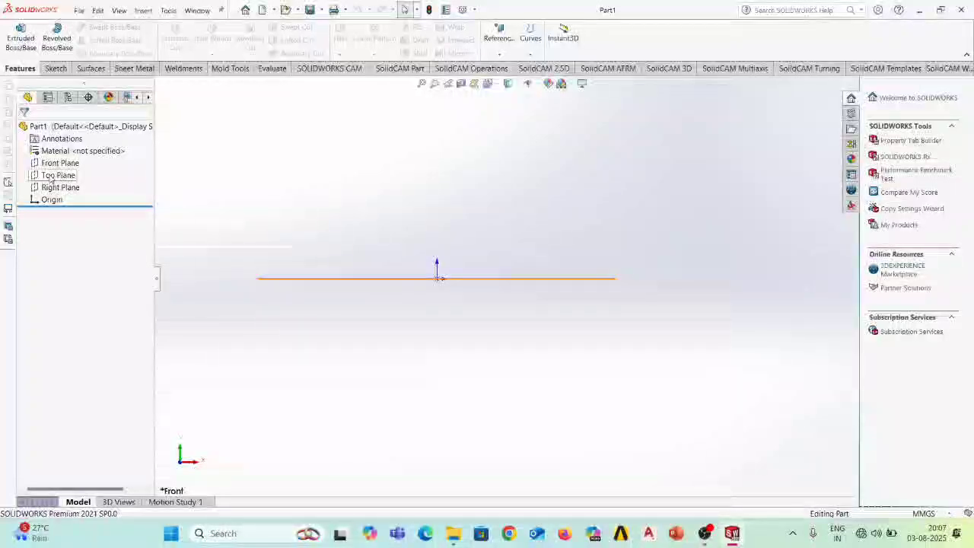
# Start a sketch on the Front Plane and draw a circle about 60 mm in diameter centred on the origin.
pyautogui.click(53, 176)
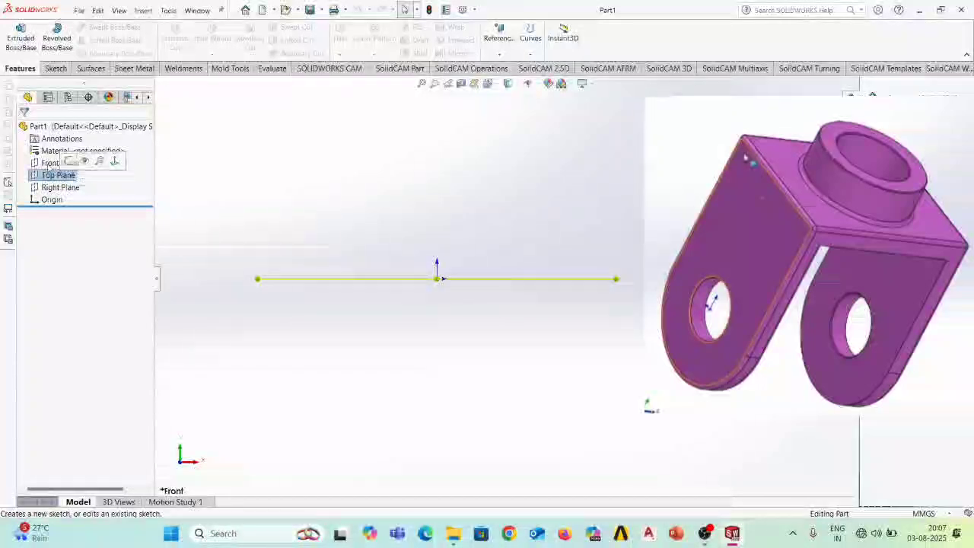
pyautogui.click(71, 165)
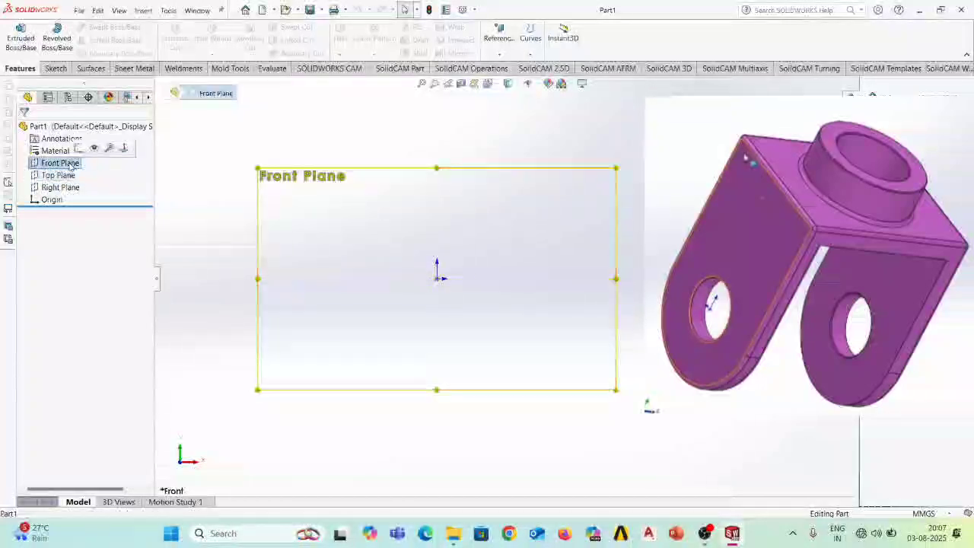
pyautogui.click(79, 150)
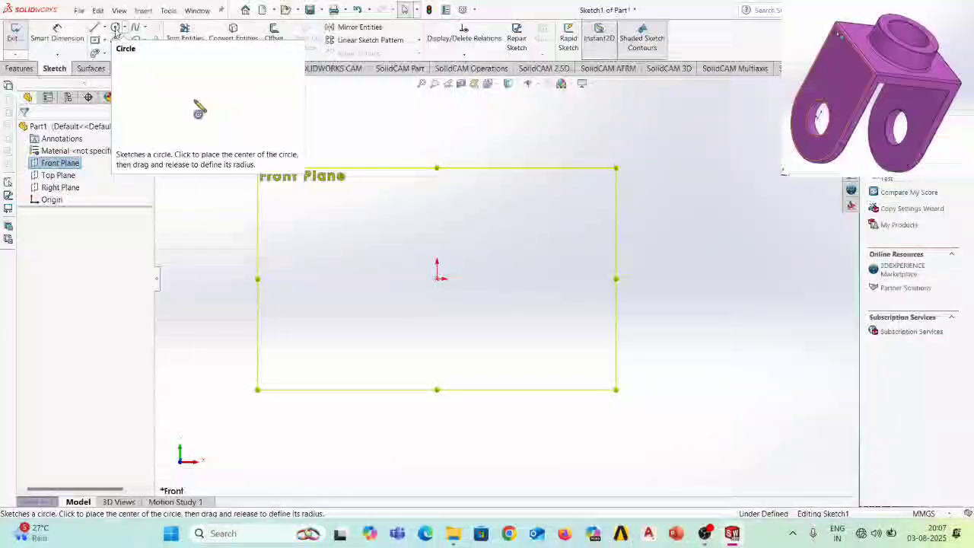
pyautogui.click(436, 277)
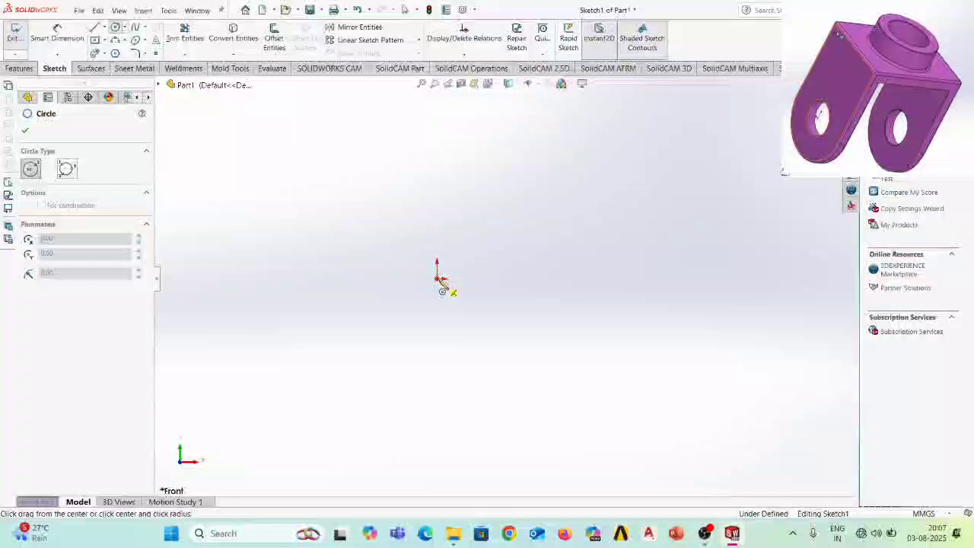
pyautogui.click(482, 319)
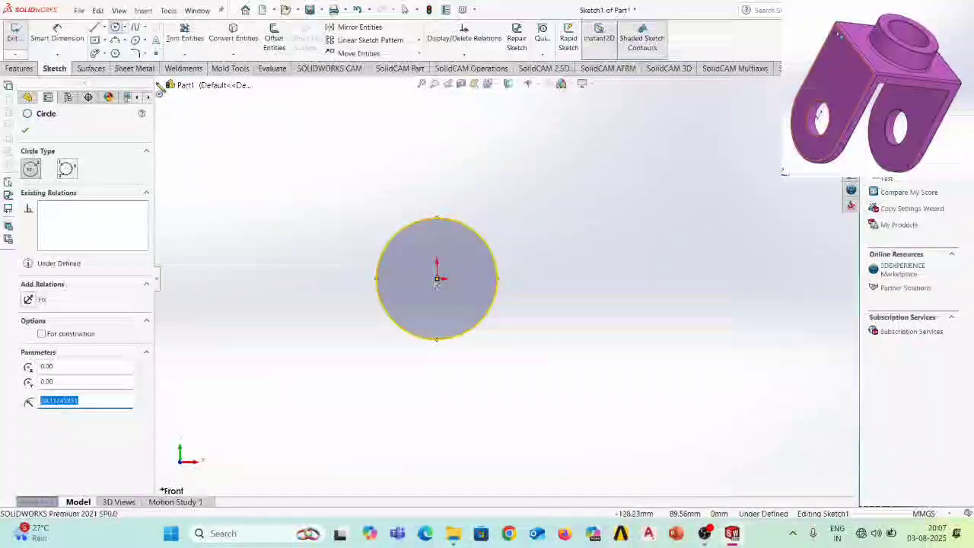
# Dimension the circle's diameter as 80 mm.
pyautogui.click(72, 37)
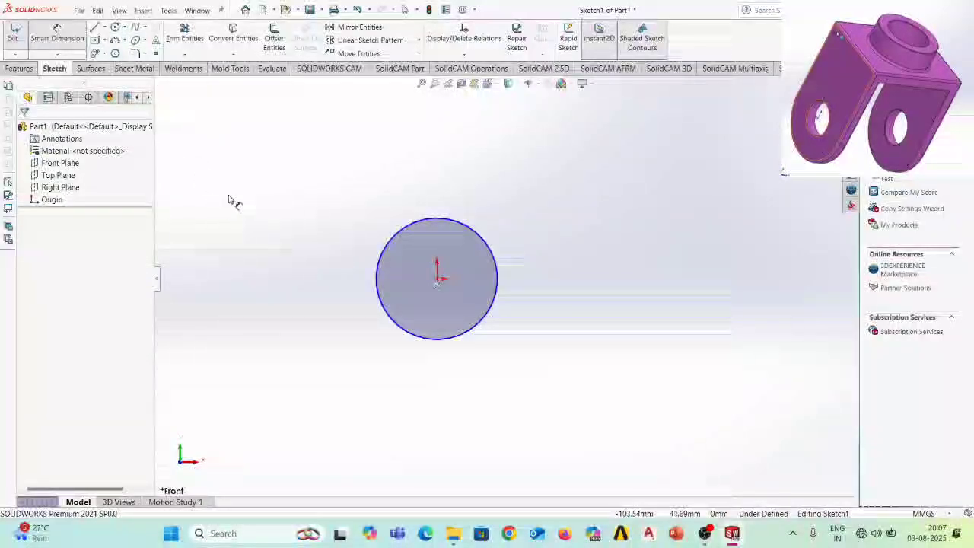
pyautogui.click(387, 256)
pyautogui.click(304, 242)
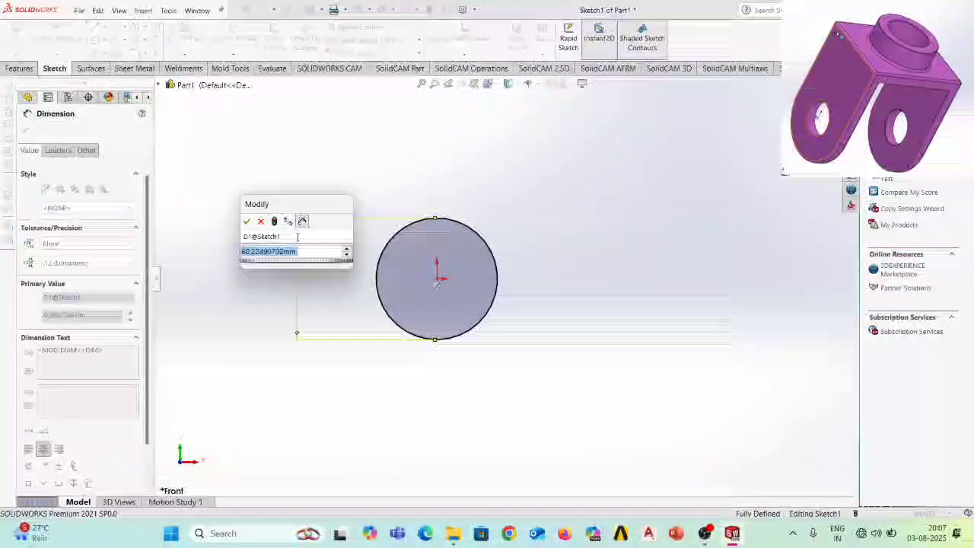
pyautogui.write('80')
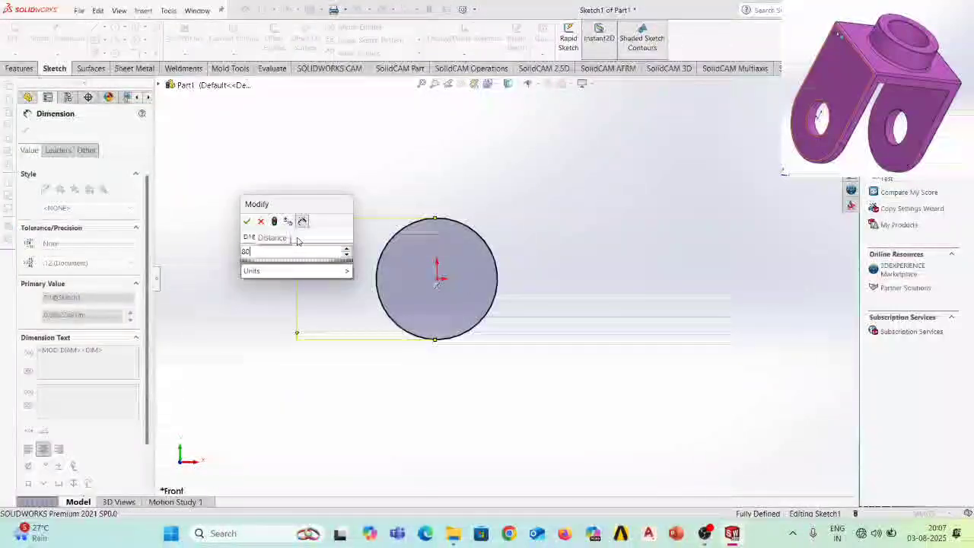
pyautogui.press('Return')
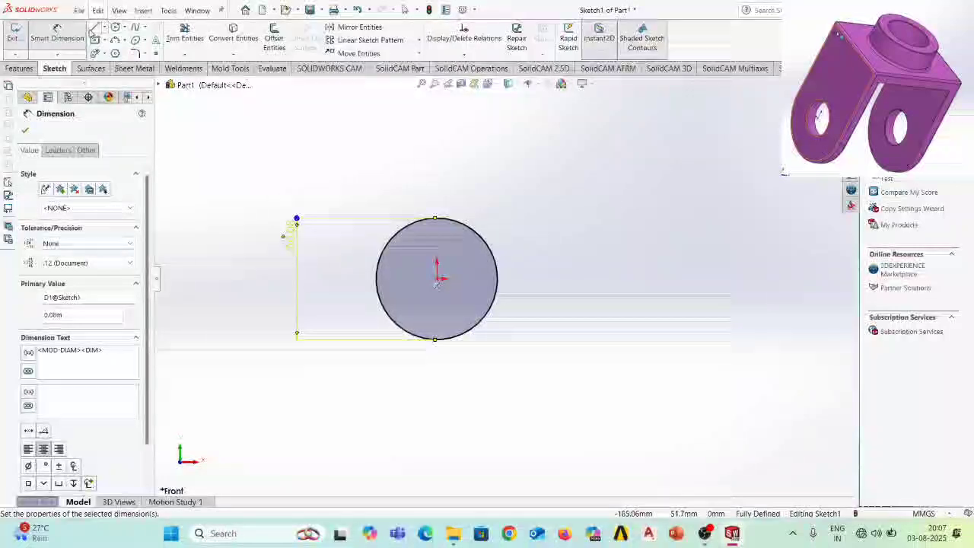
# Sketch a vertical line upward from the circle's centre and dimension its length as 80 mm.
pyautogui.press('l')
pyautogui.click(437, 280)
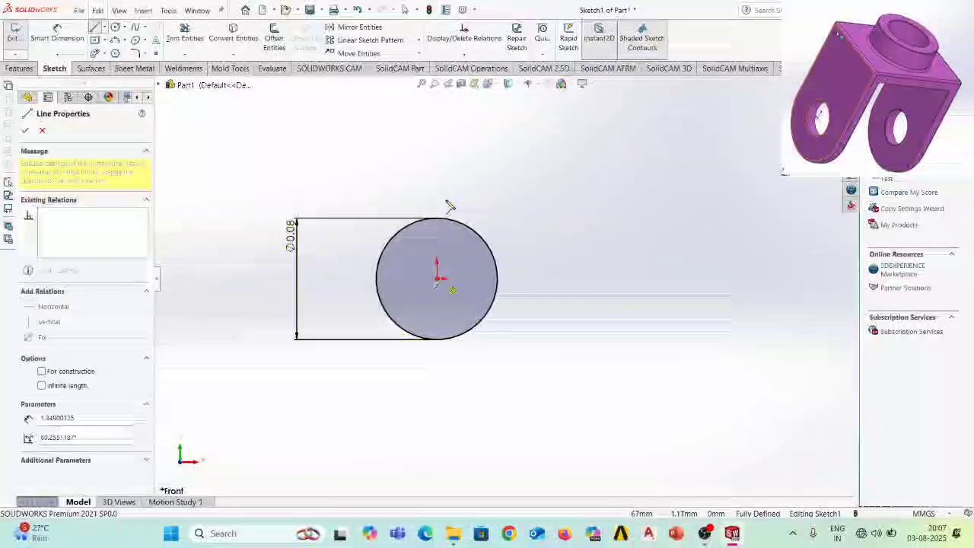
pyautogui.click(437, 153)
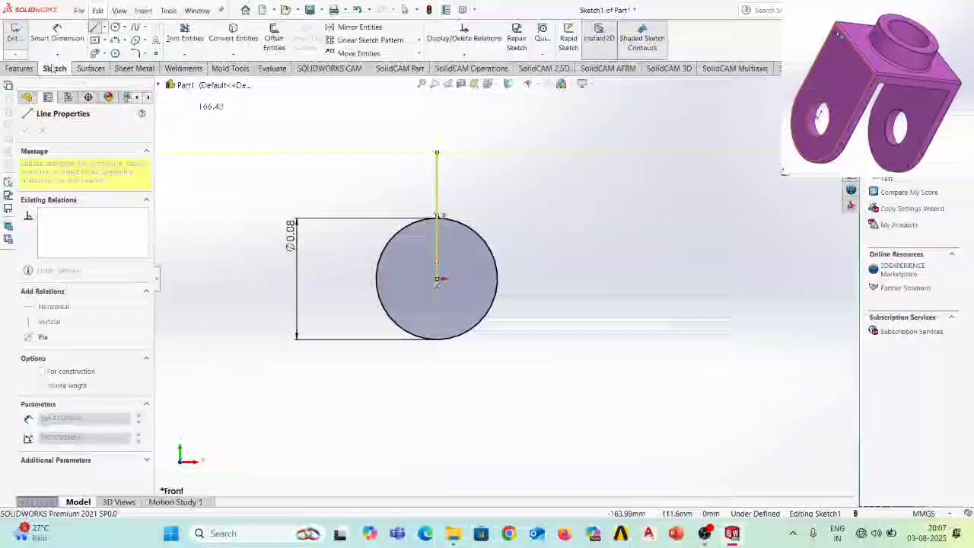
pyautogui.press('Escape')
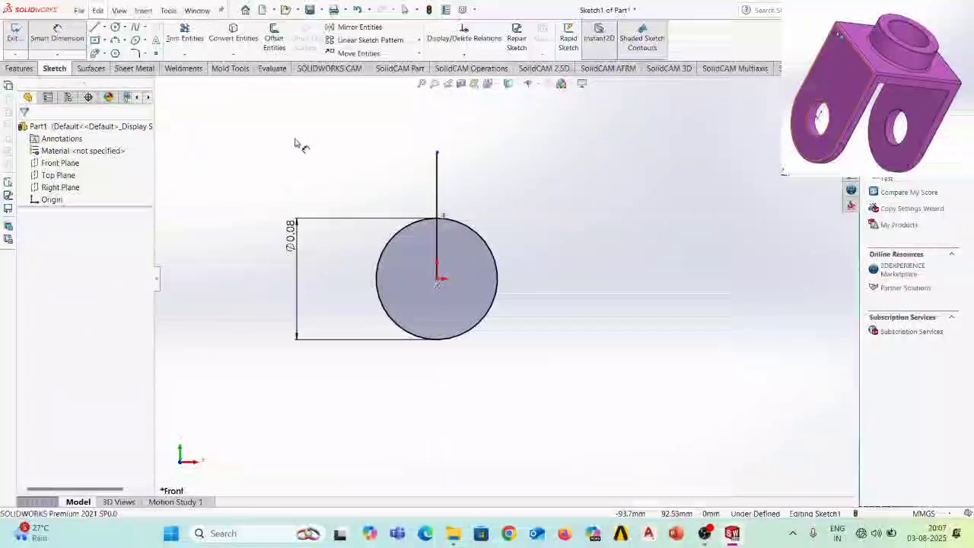
pyautogui.click(437, 190)
pyautogui.click(524, 197)
pyautogui.write('80')
pyautogui.press('Return')
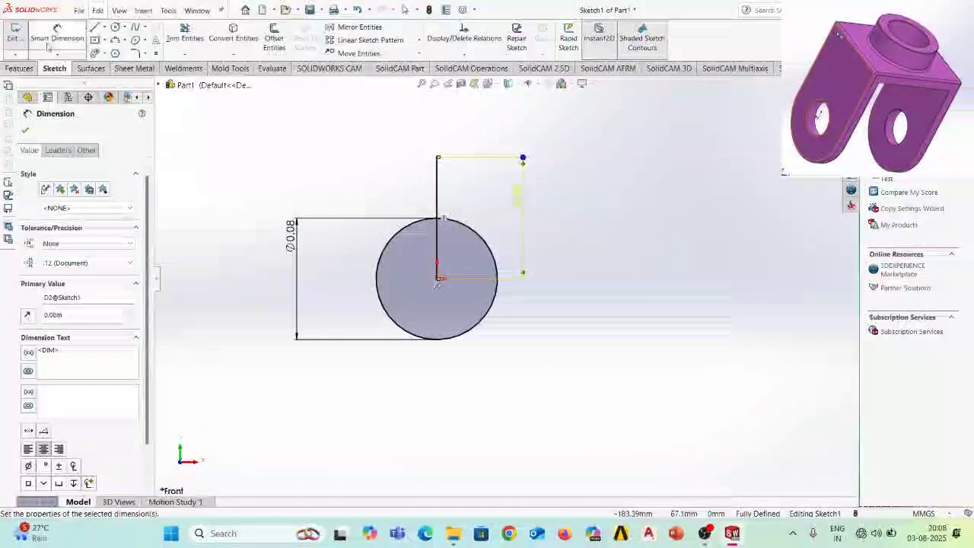
# Add a horizontal midpoint line centred on the vertical line's upper end and dimension its length as 80 mm.
pyautogui.click(102, 27)
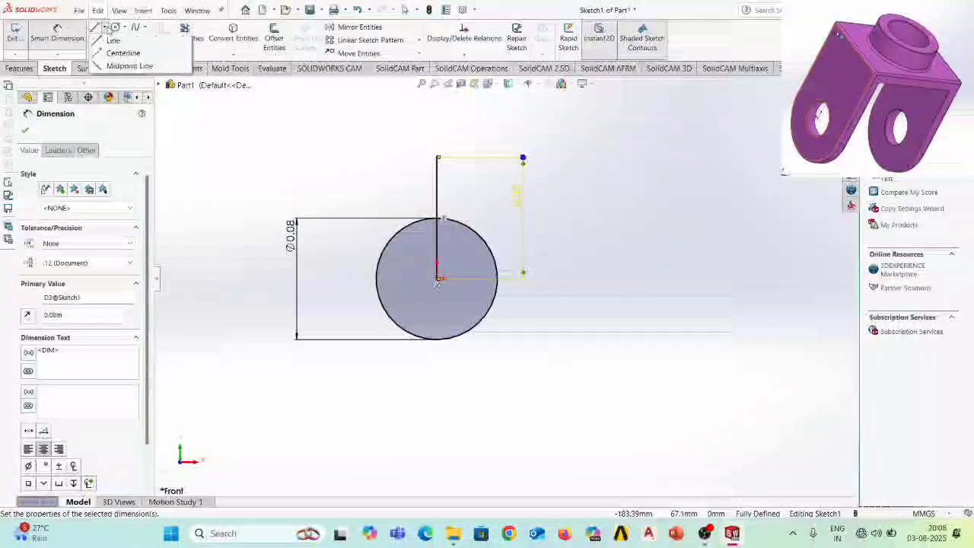
pyautogui.click(129, 67)
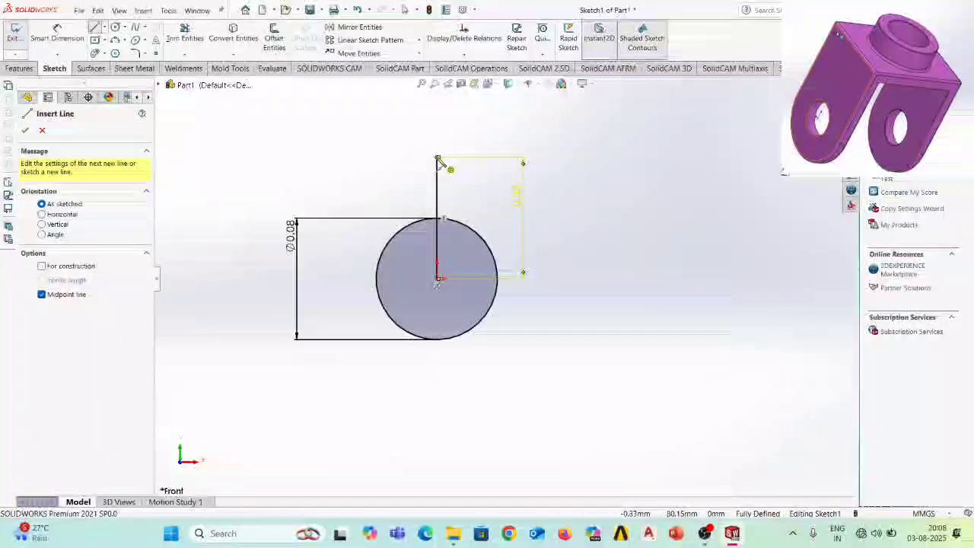
pyautogui.click(438, 159)
pyautogui.click(495, 159)
pyautogui.press('Escape')
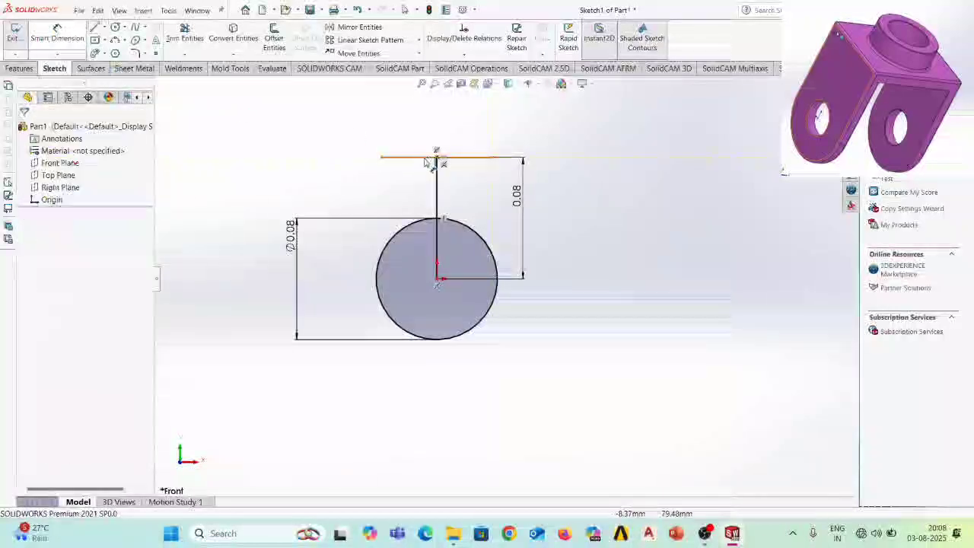
pyautogui.click(417, 160)
pyautogui.click(421, 129)
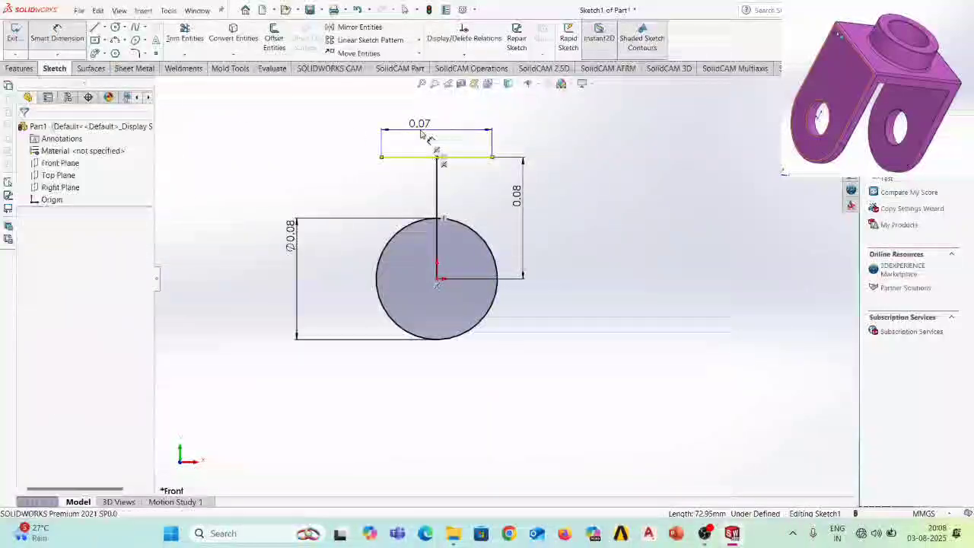
pyautogui.write('0.08')
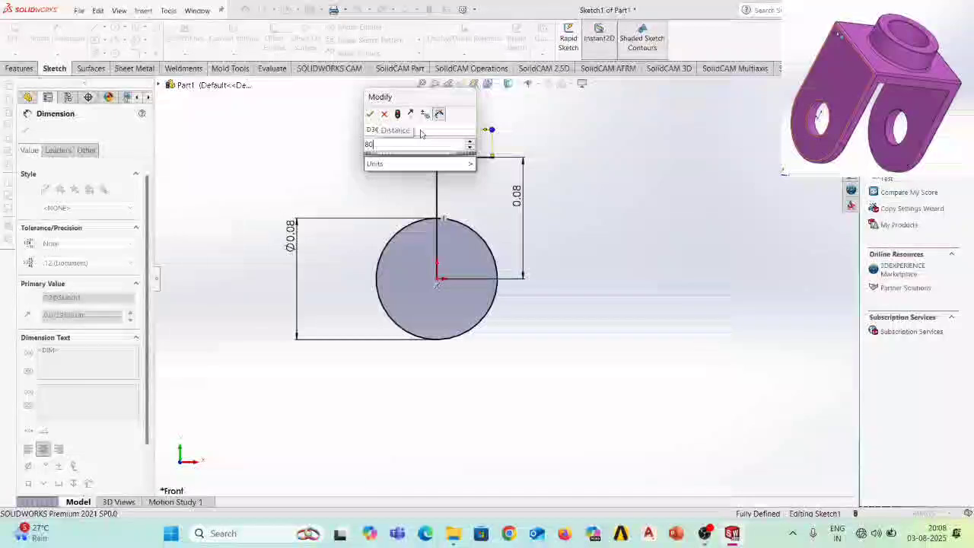
pyautogui.press('Return')
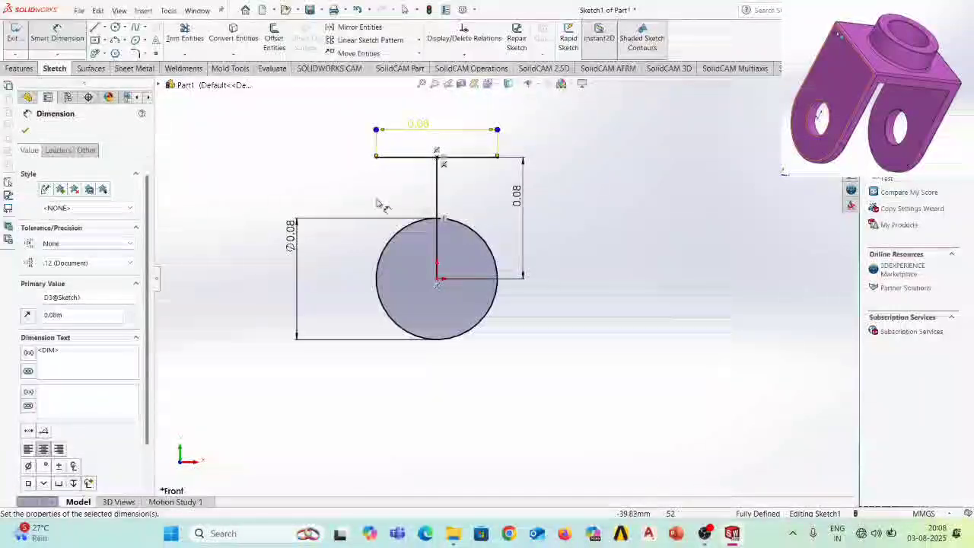
# Draw two vertical side lines from the ends of the horizontal line down to the circle's left and right quadrant points.
pyautogui.click(94, 28)
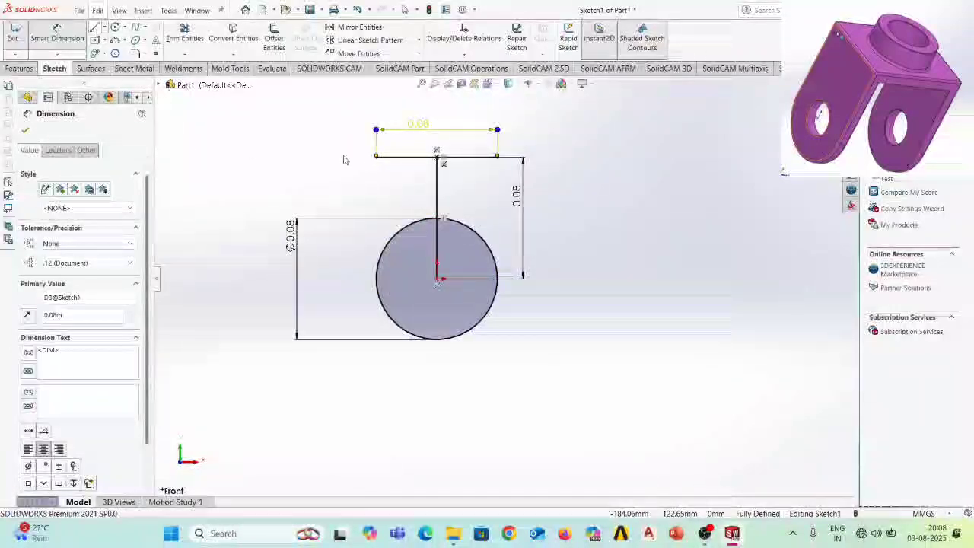
pyautogui.click(377, 158)
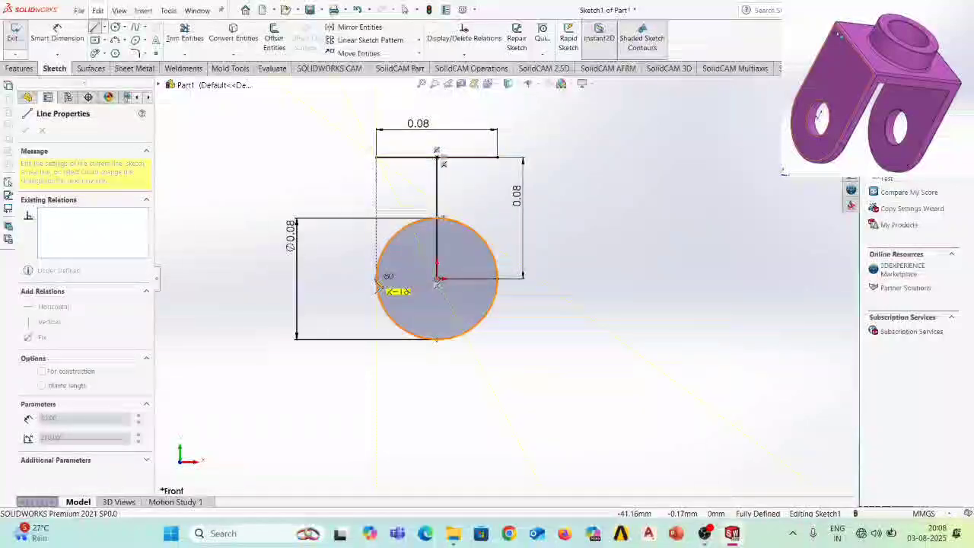
pyautogui.rightClick(357, 215)
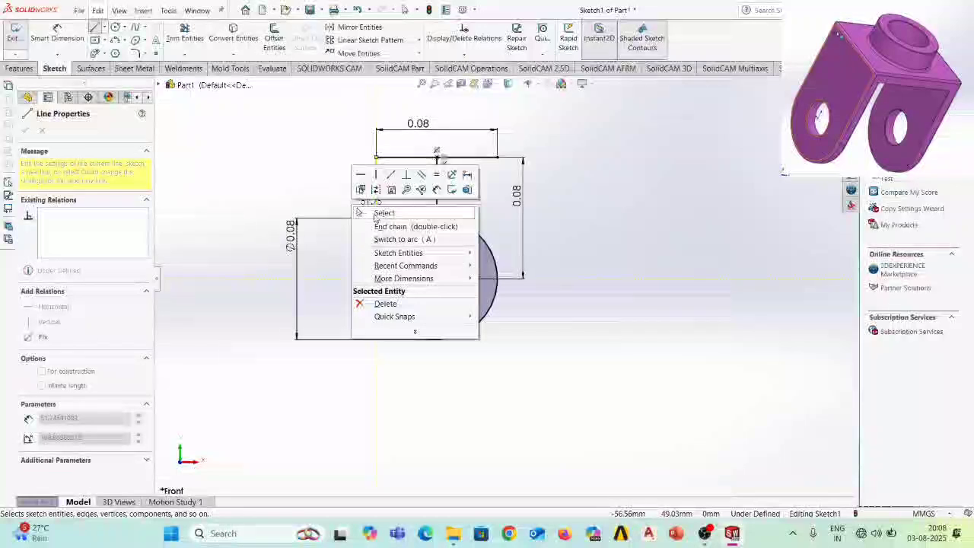
pyautogui.click(376, 215)
pyautogui.click(93, 28)
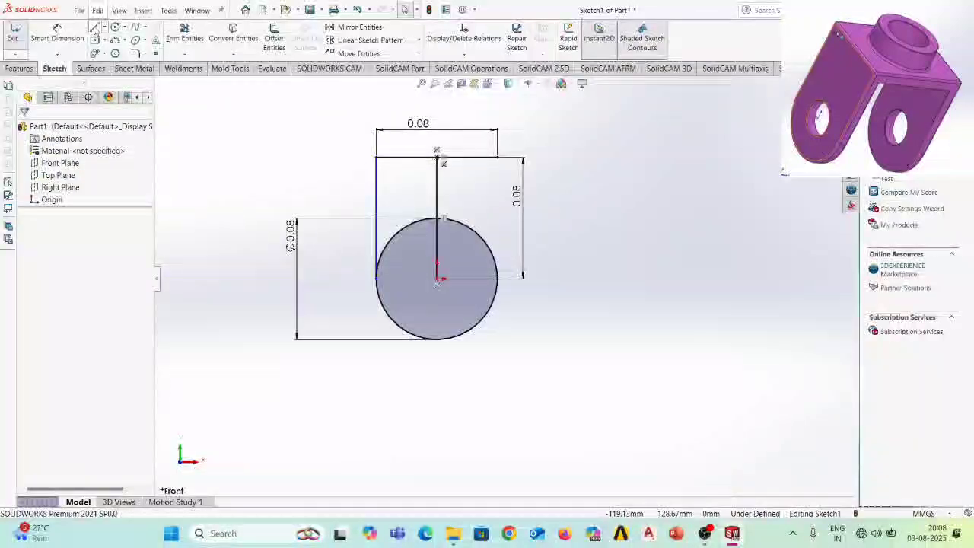
pyautogui.click(499, 158)
pyautogui.click(499, 278)
pyautogui.rightClick(530, 233)
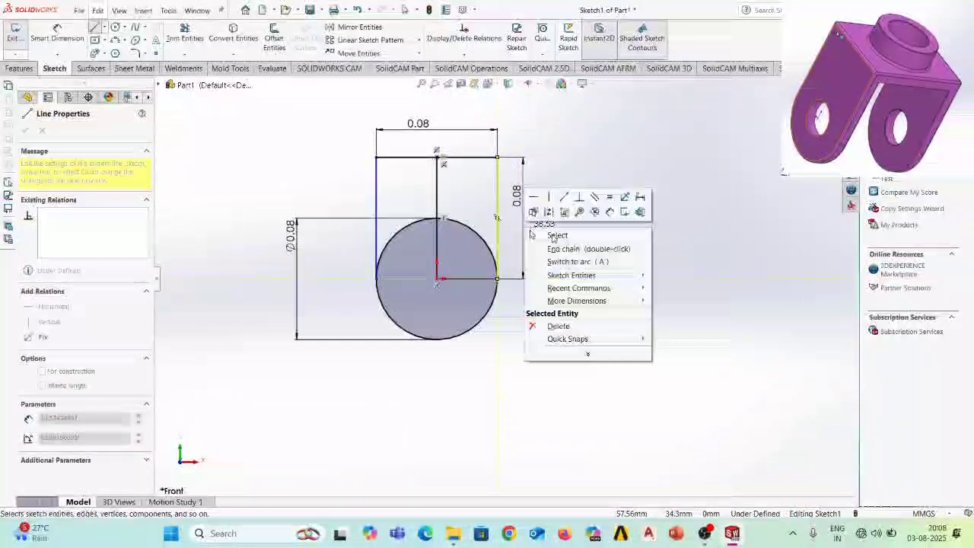
pyautogui.click(557, 236)
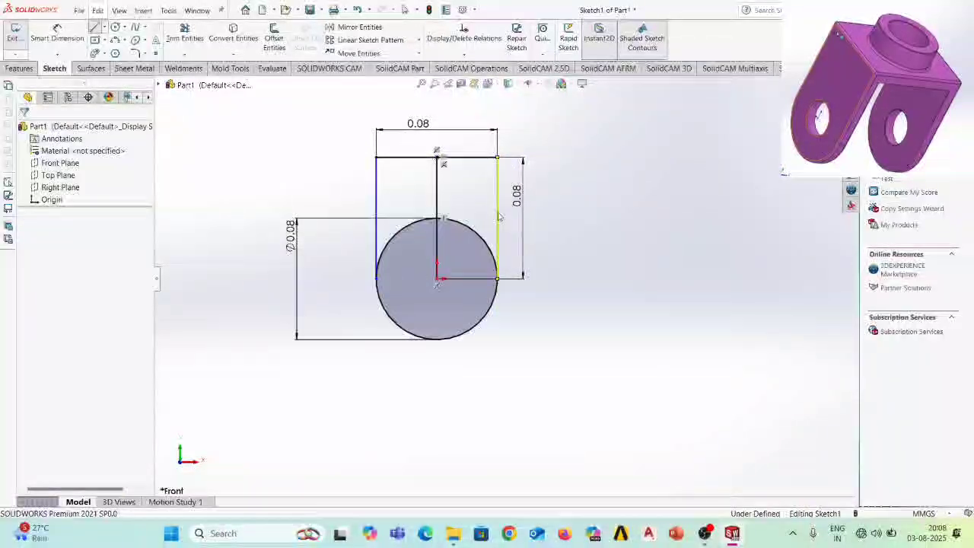
# Convert the vertical middle line to construction geometry and trim away the circle's upper half between the side lines.
pyautogui.click(436, 191)
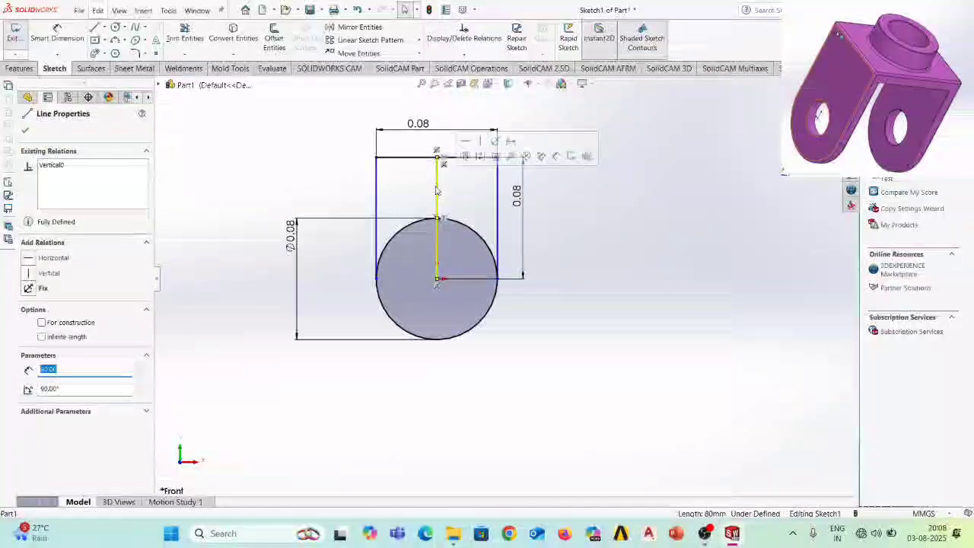
pyautogui.click(484, 158)
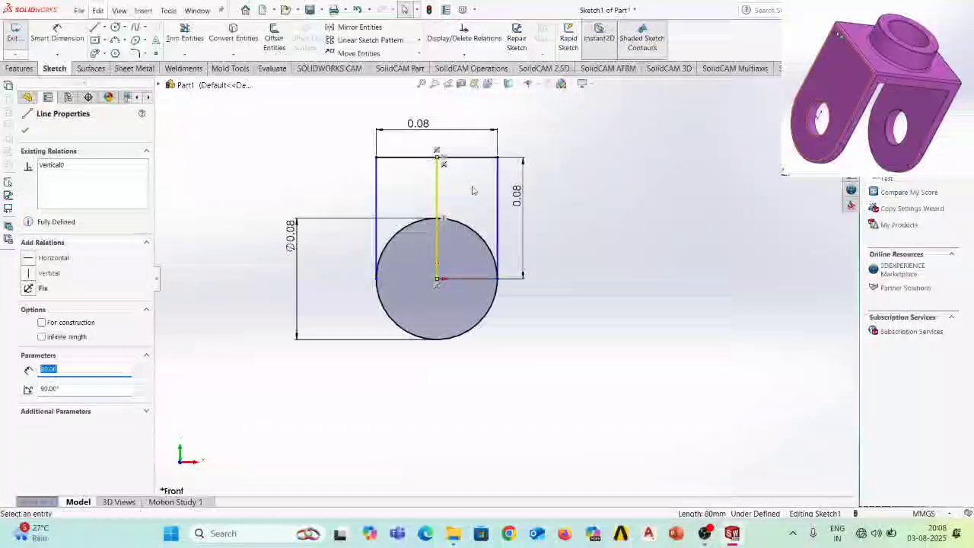
pyautogui.click(464, 191)
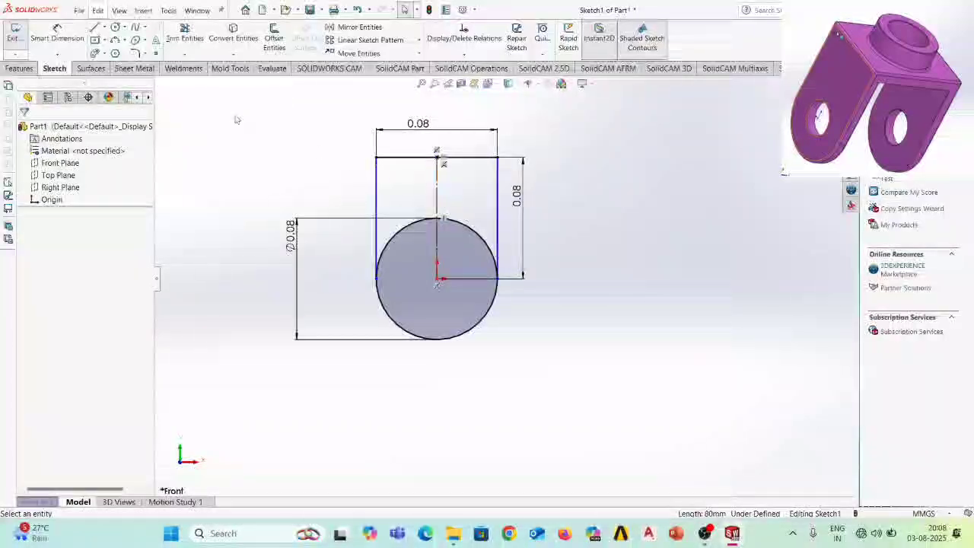
pyautogui.click(186, 37)
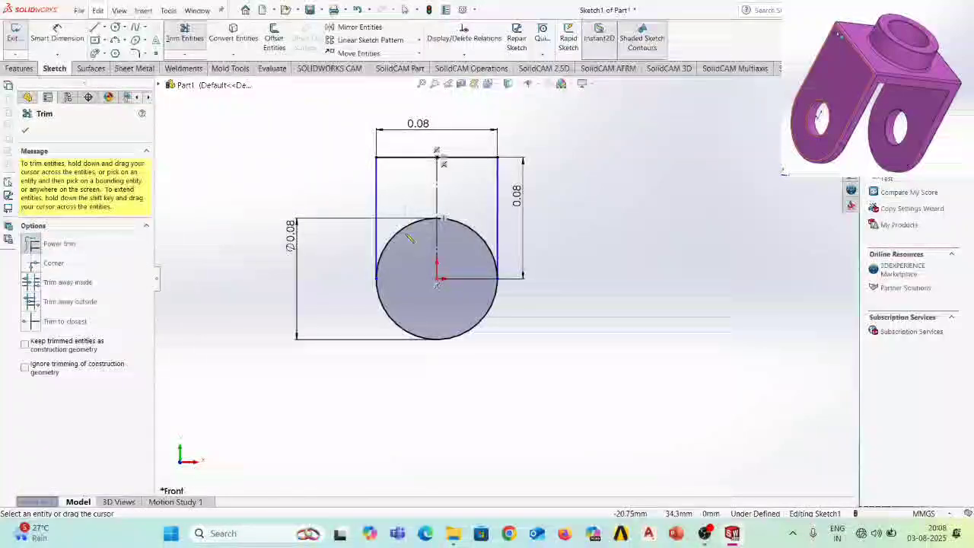
pyautogui.moveTo(409, 238); pyautogui.dragTo(442, 206)
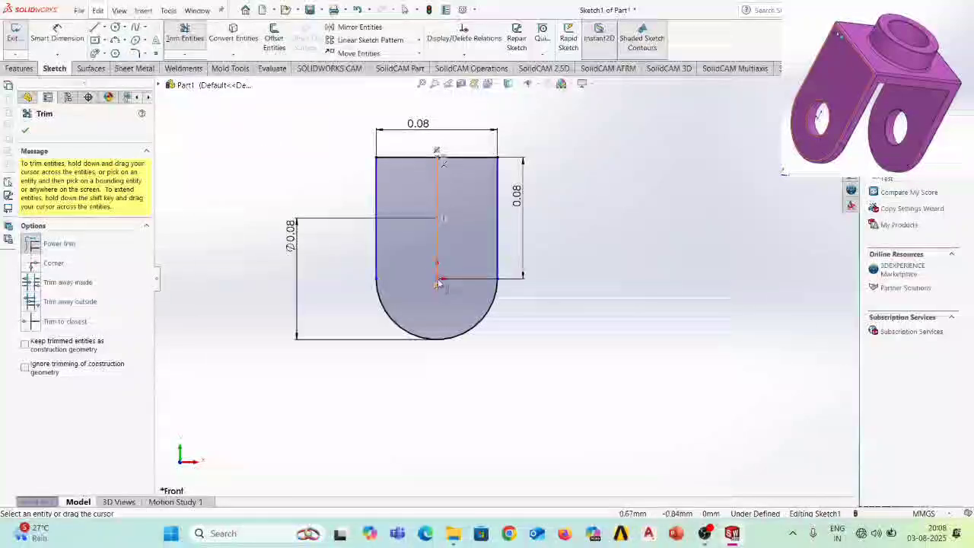
# Sketch a hole circle about 29 mm in diameter inside the profile, centred on the origin.
pyautogui.click(114, 27)
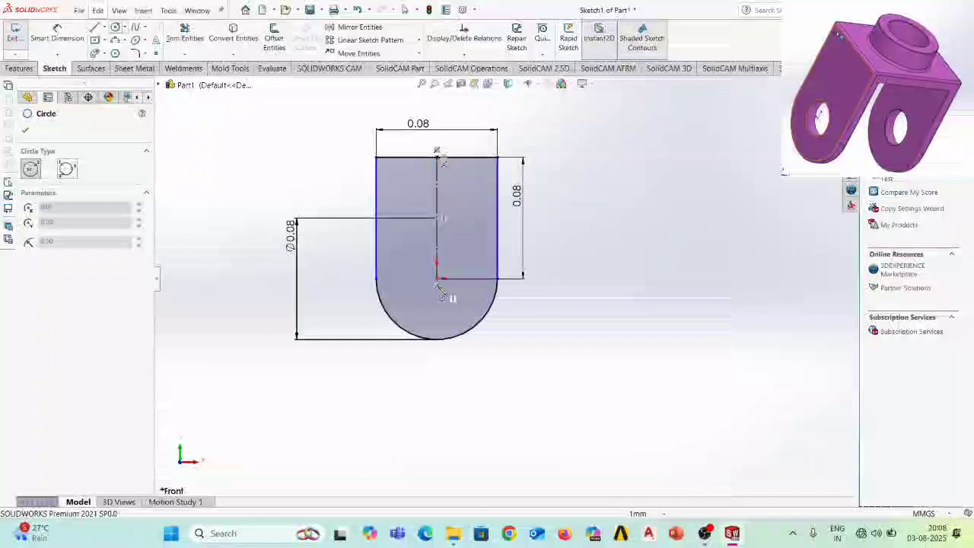
pyautogui.click(438, 280)
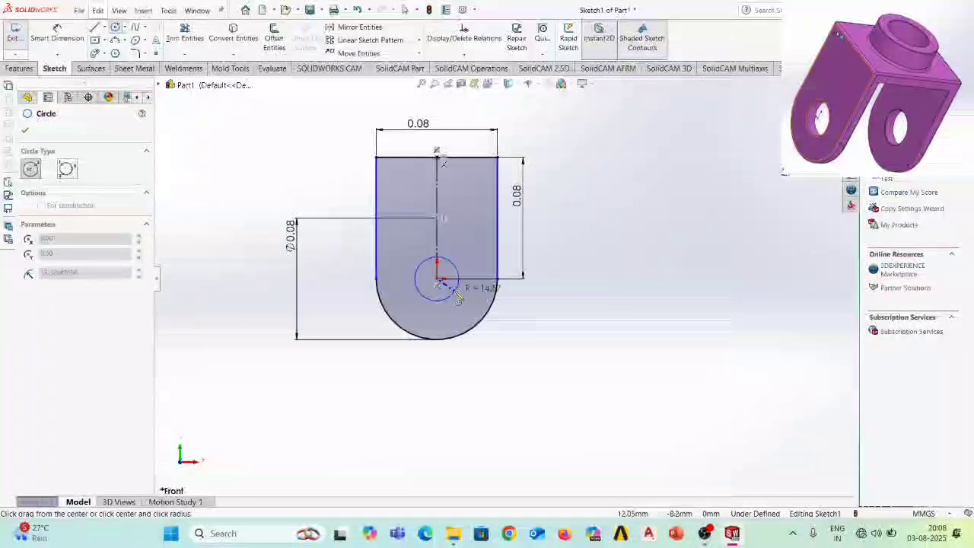
pyautogui.click(458, 282)
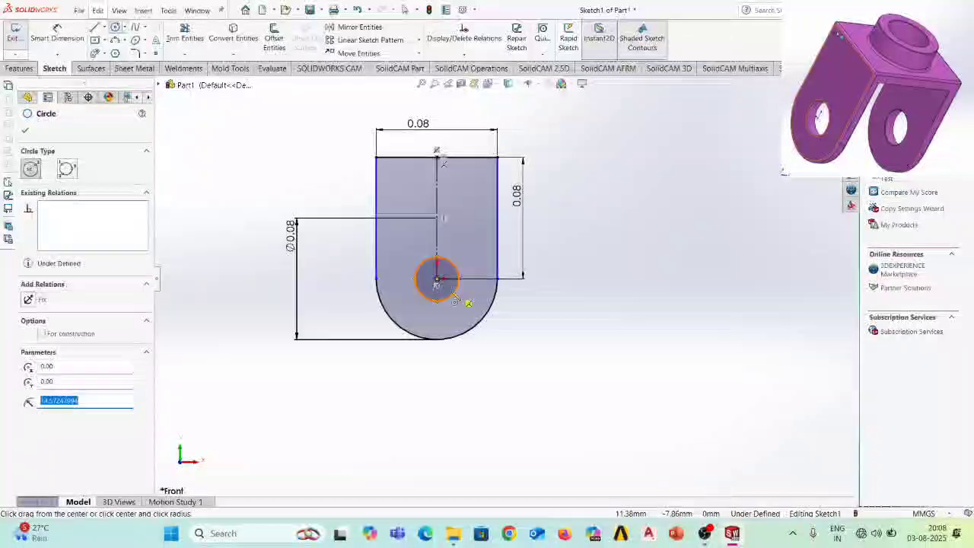
# Dimension the hole circle's diameter as 32 mm.
pyautogui.click(57, 34)
pyautogui.click(446, 305)
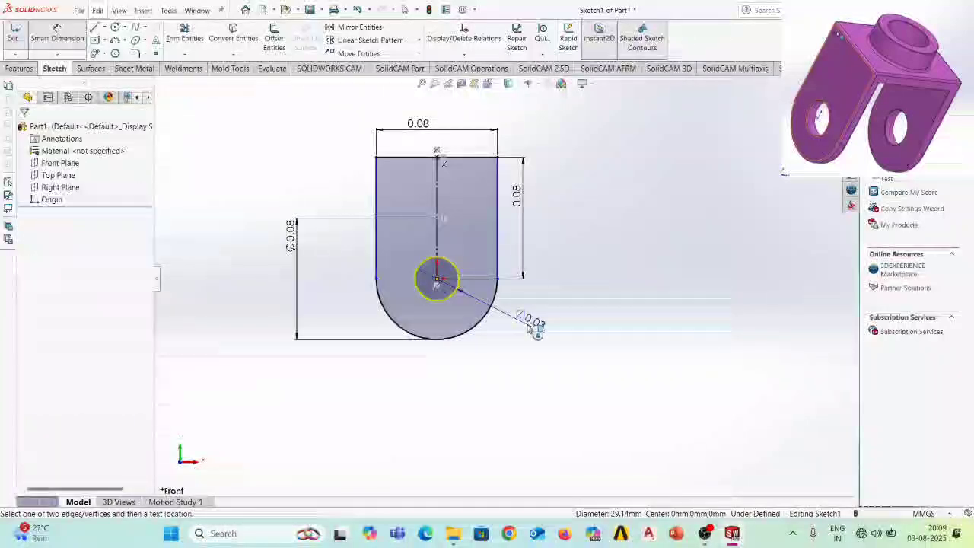
pyautogui.click(528, 321)
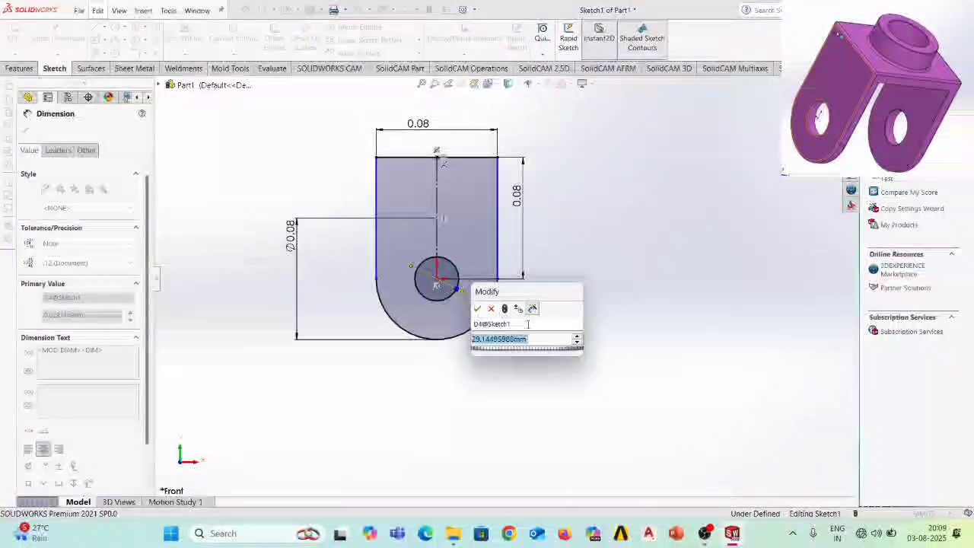
pyautogui.write('32')
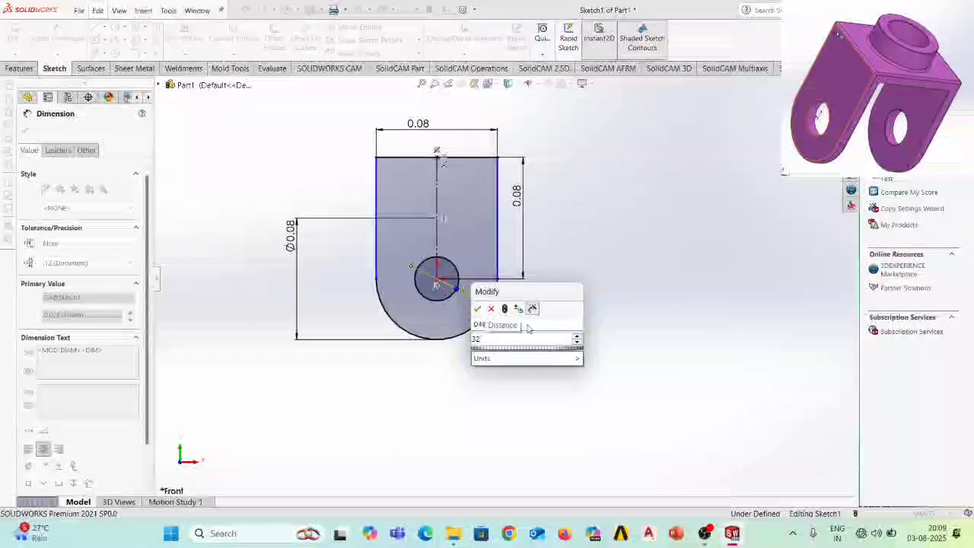
pyautogui.press('Return')
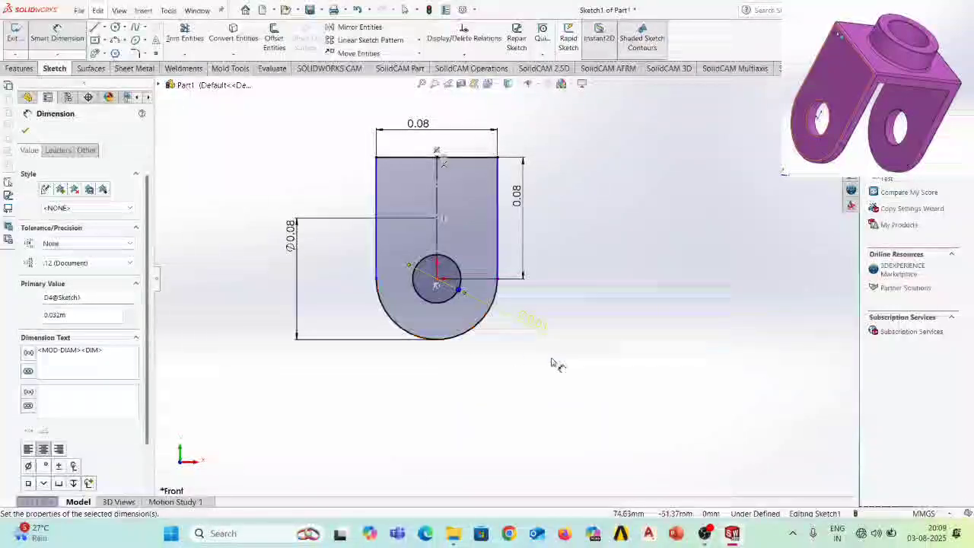
# Extrude the holed lug profile as a solid boss with a blind depth of 100 mm.
pyautogui.press('z')
pyautogui.click(20, 68)
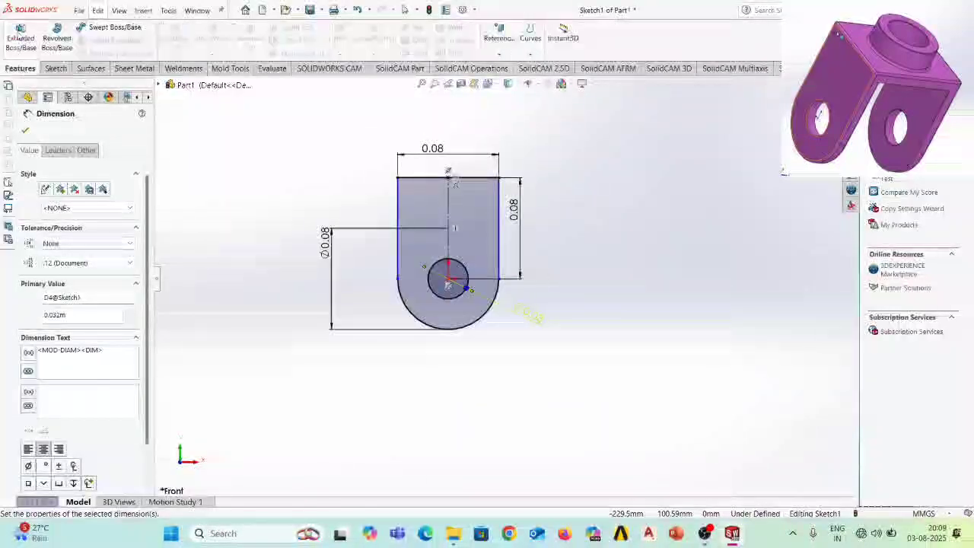
pyautogui.click(20, 38)
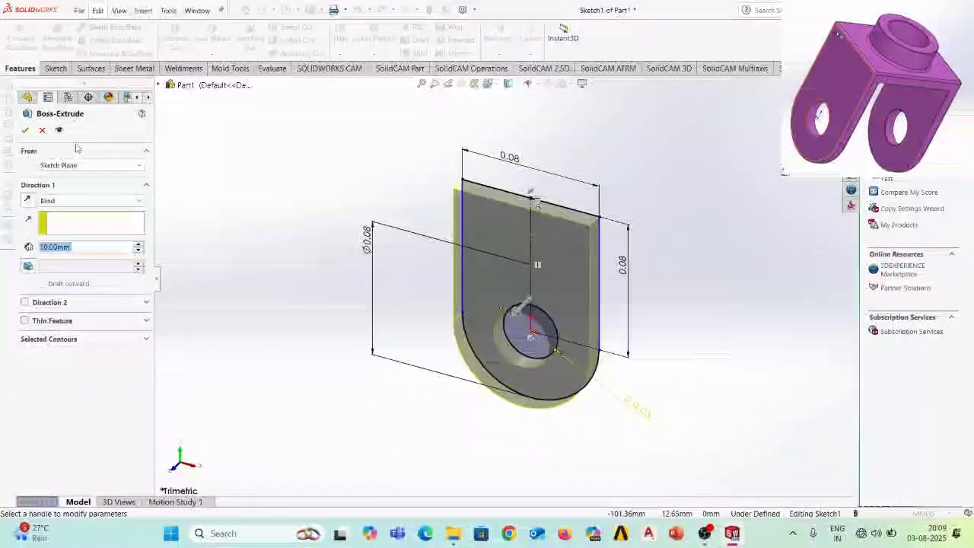
pyautogui.click(43, 130)
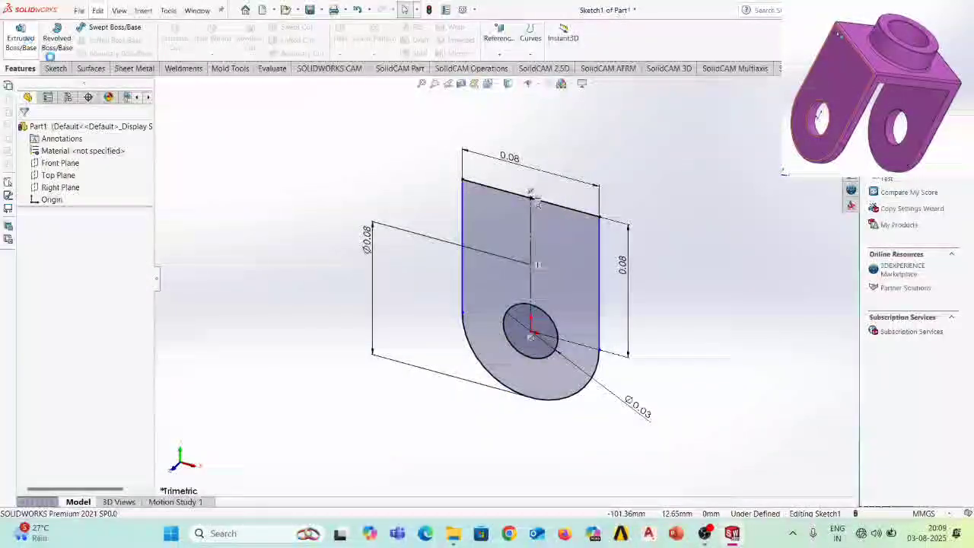
pyautogui.moveTo(510, 400); pyautogui.dragTo(491, 414, button='middle')
pyautogui.click(76, 248)
pyautogui.write('1200')
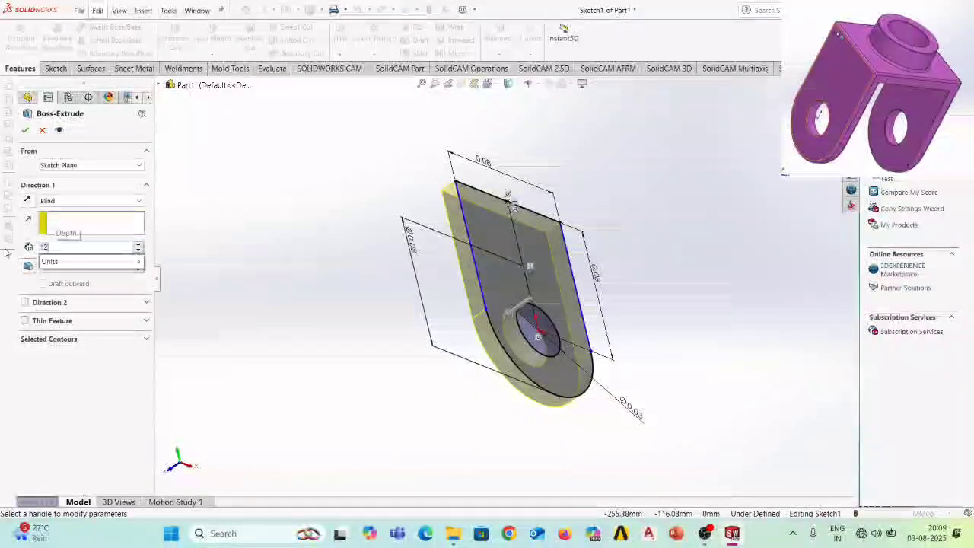
pyautogui.press('BackSpace')
pyautogui.press('BackSpace')
pyautogui.press('BackSpace')
pyautogui.press('BackSpace')
pyautogui.write('100')
pyautogui.press('Return')
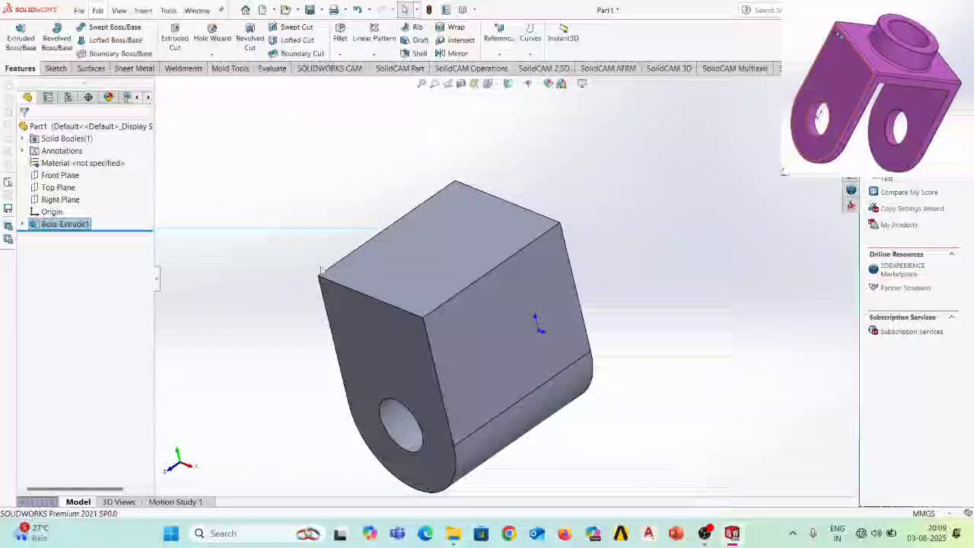
# Start a new sketch on the block's flat side face, viewed normal to it.
pyautogui.click(516, 344)
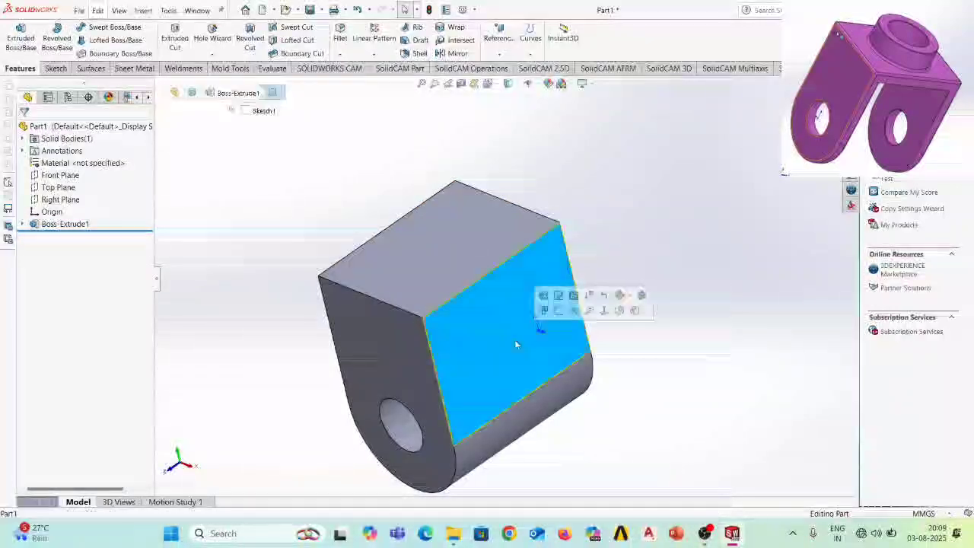
pyautogui.click(606, 310)
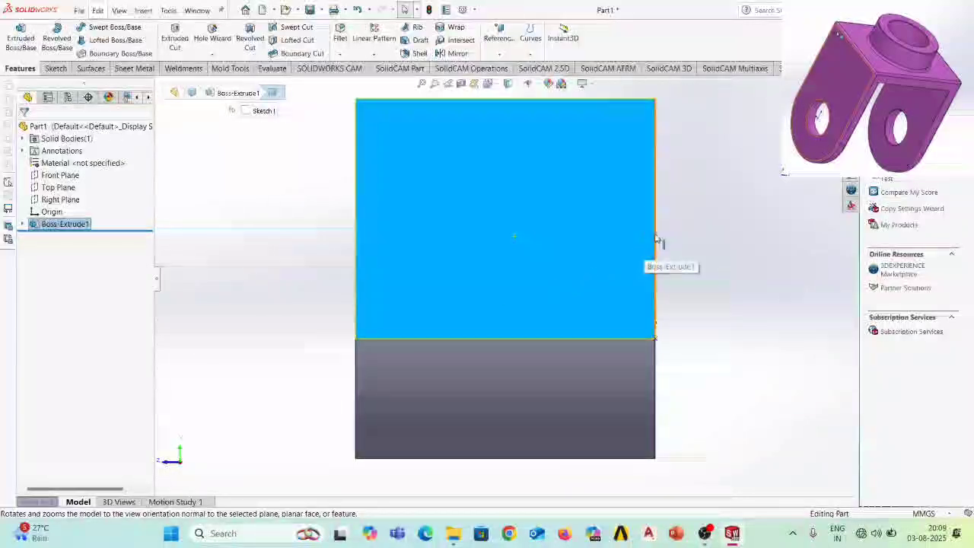
pyautogui.click(56, 69)
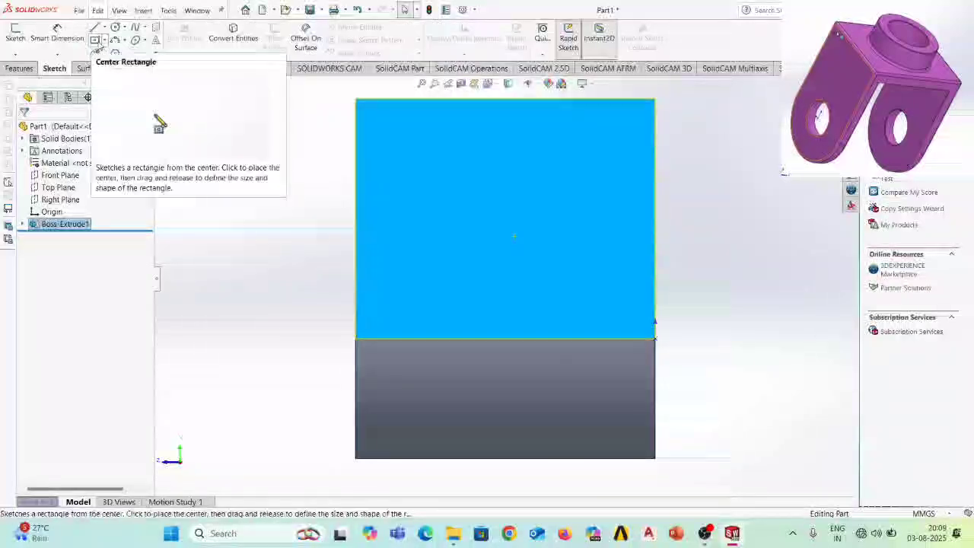
pyautogui.click(95, 42)
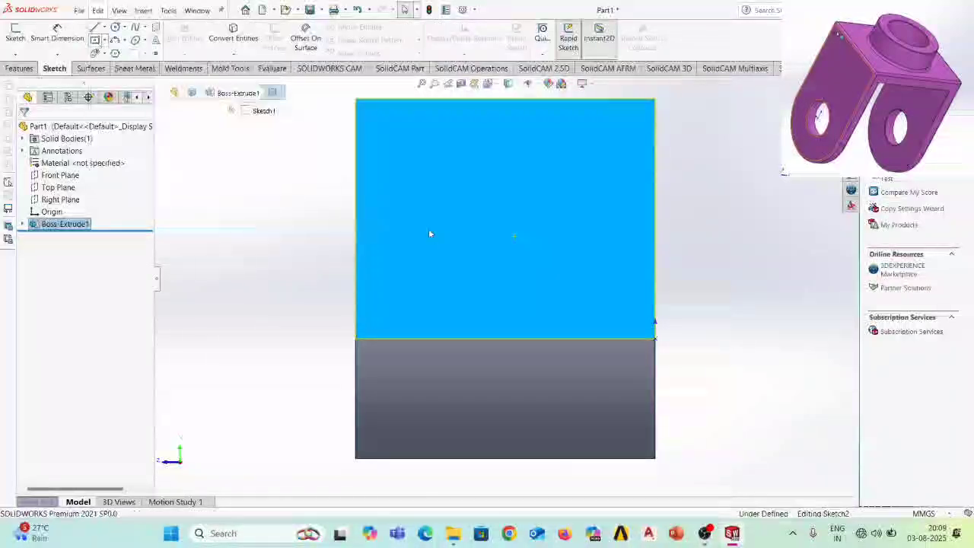
pyautogui.click(447, 191)
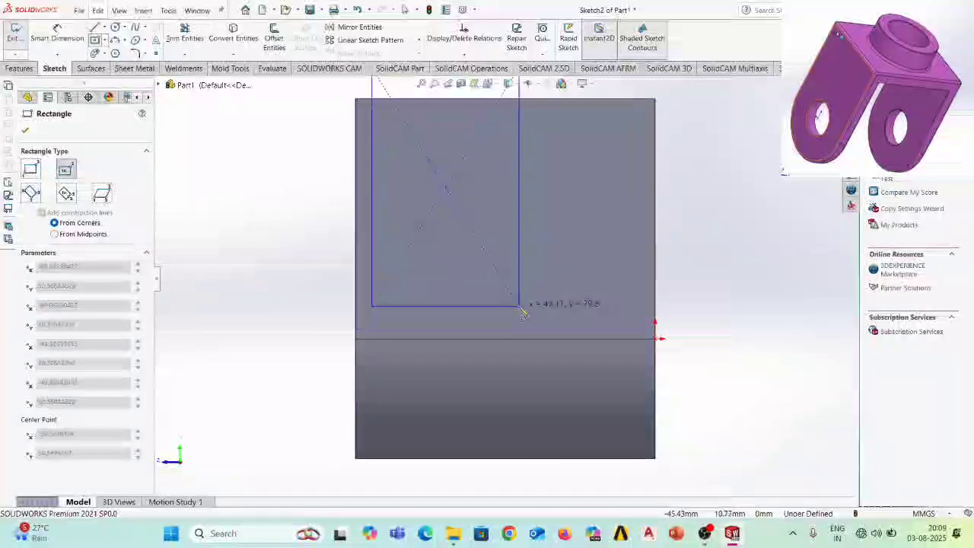
pyautogui.press('Escape')
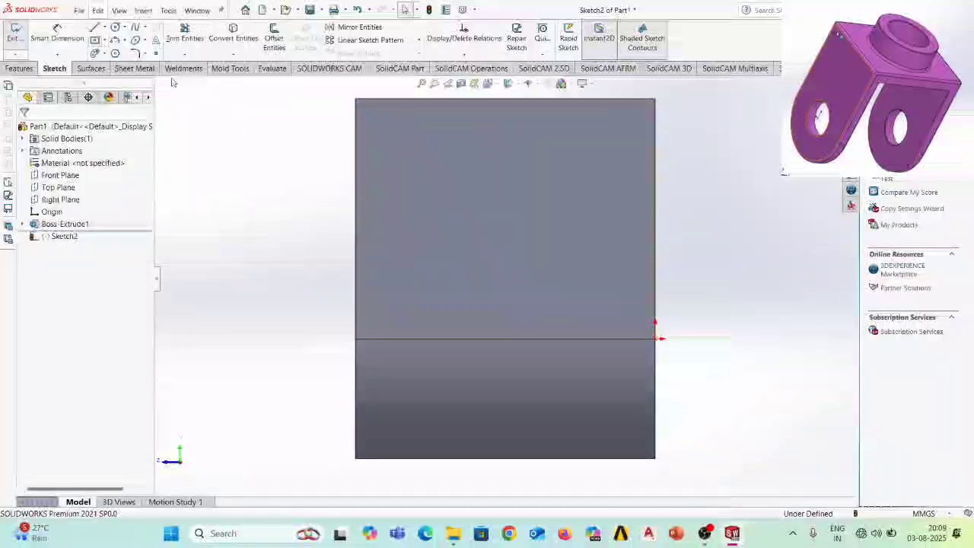
# Sketch a corner rectangle about 62 mm wide and 104 mm tall, starting inside the side face and extending below the block's lower end.
pyautogui.click(104, 40)
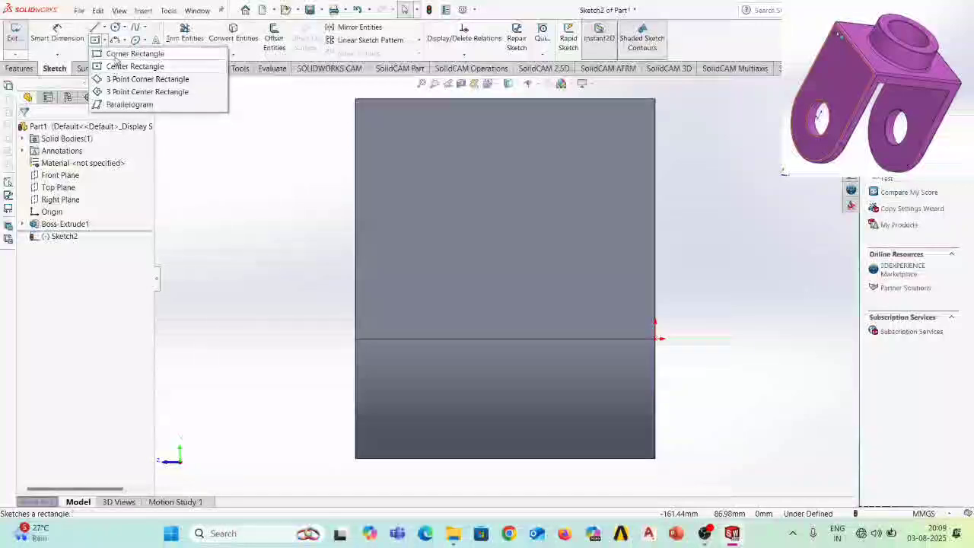
pyautogui.click(115, 54)
pyautogui.click(424, 175)
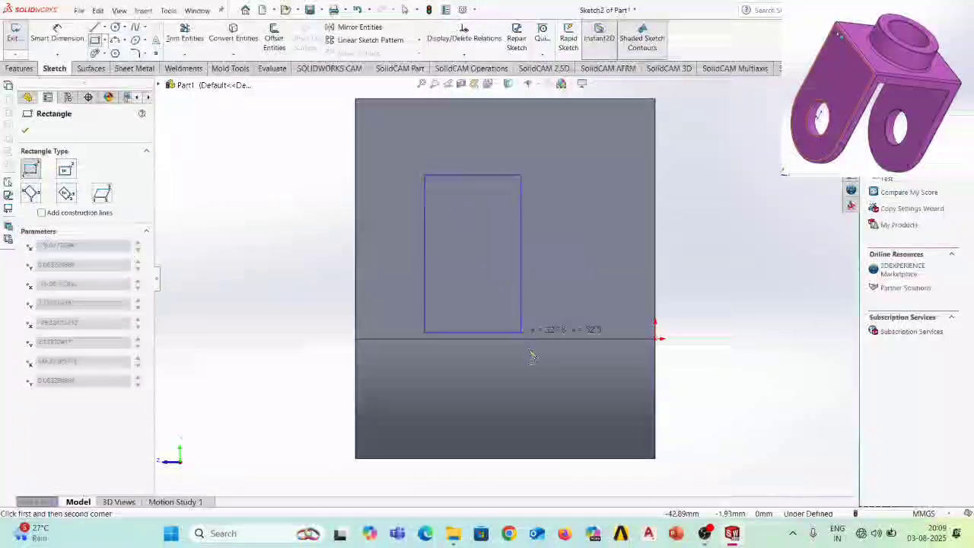
pyautogui.click(611, 486)
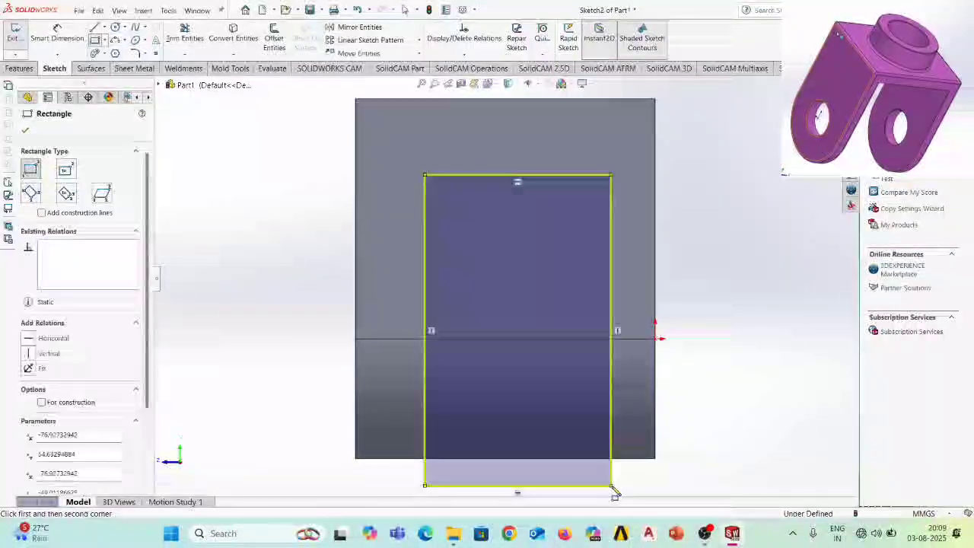
pyautogui.press('Escape')
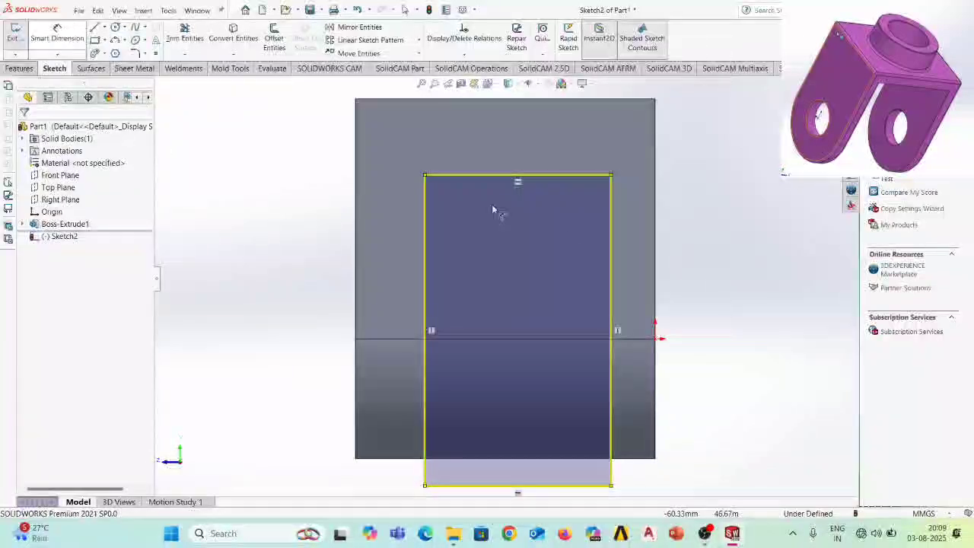
# Dimension the gaps between the rectangle's two vertical sides and the block's adjacent vertical edges as 10 mm each.
pyautogui.click(611, 250)
pyautogui.click(655, 248)
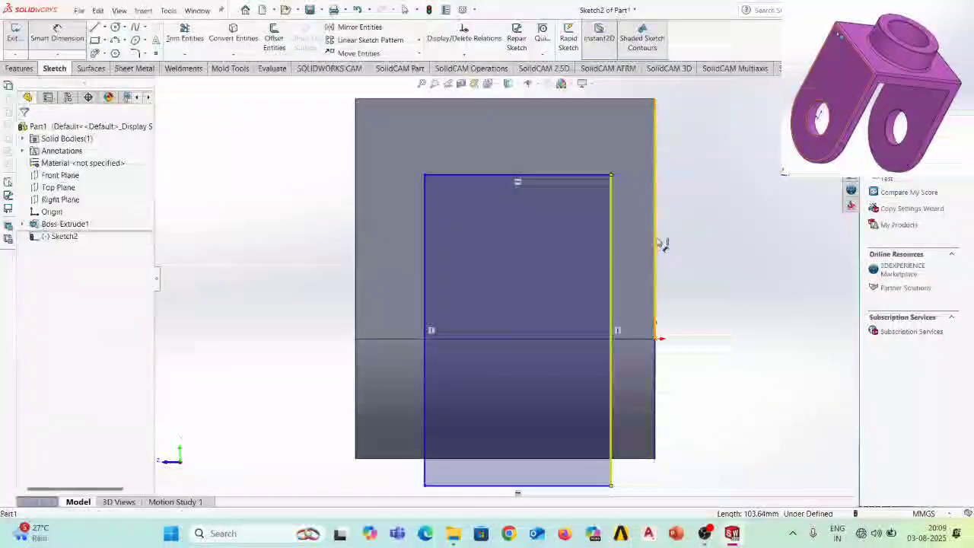
pyautogui.click(703, 219)
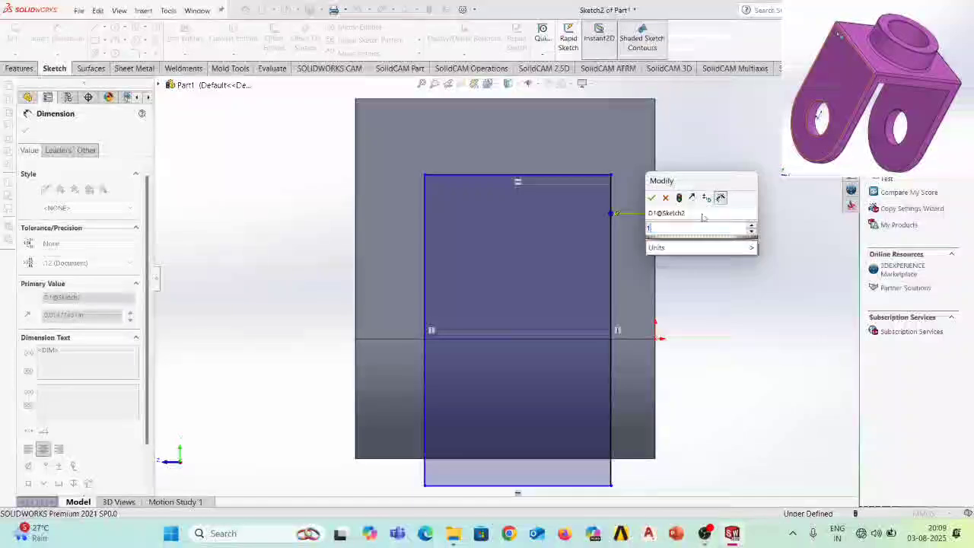
pyautogui.press('Return')
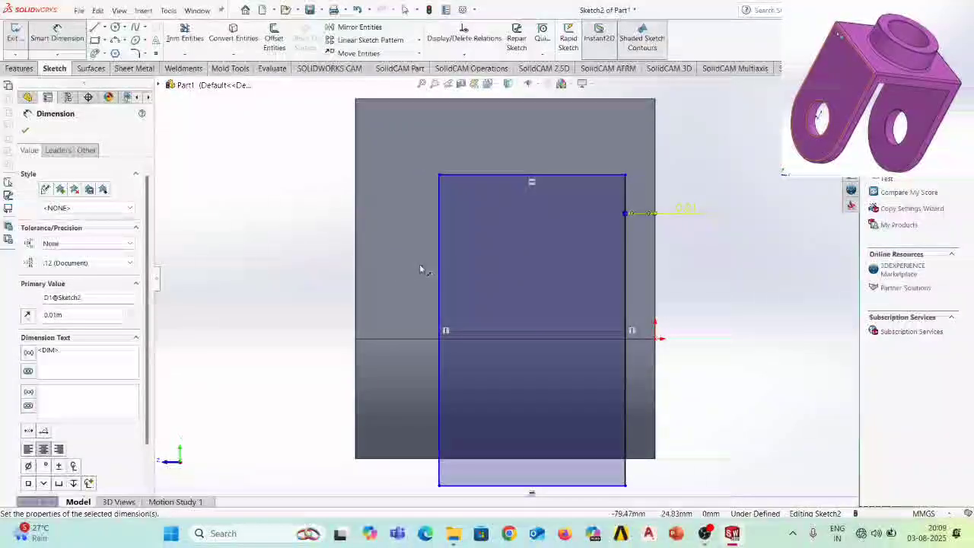
pyautogui.click(439, 262)
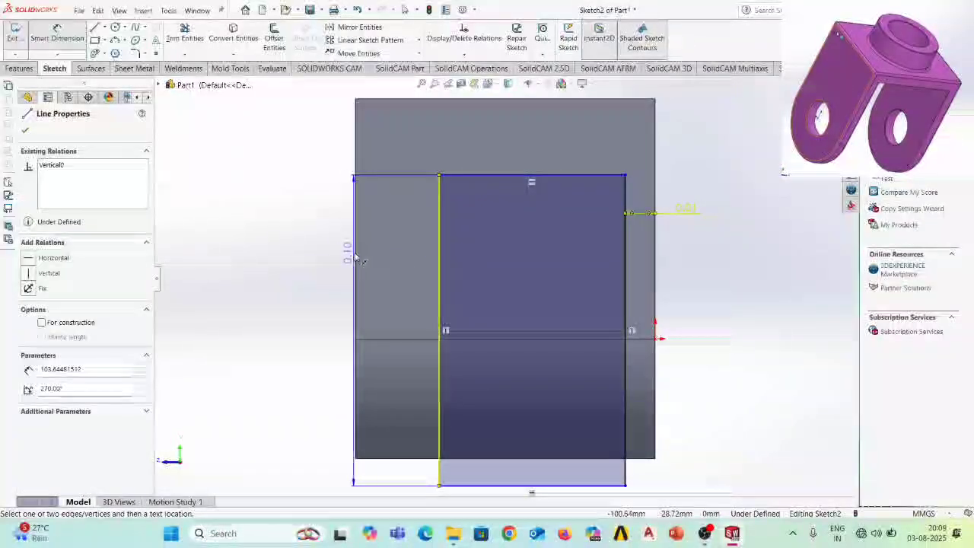
pyautogui.click(356, 257)
pyautogui.click(311, 200)
pyautogui.write('0.04')
pyautogui.press('Return')
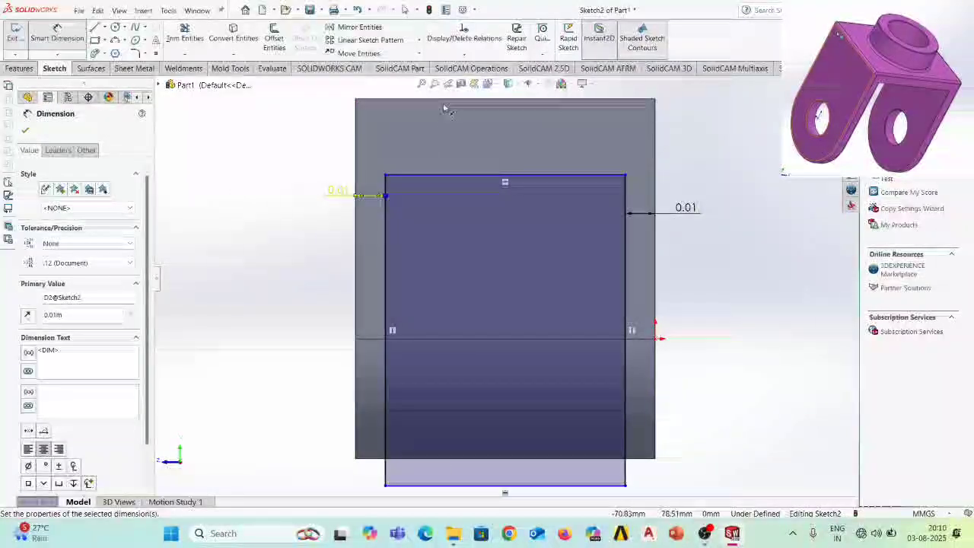
# Dimension the distance between the rectangle's upper side and the block's upper edge as 10 mm.
pyautogui.click(445, 100)
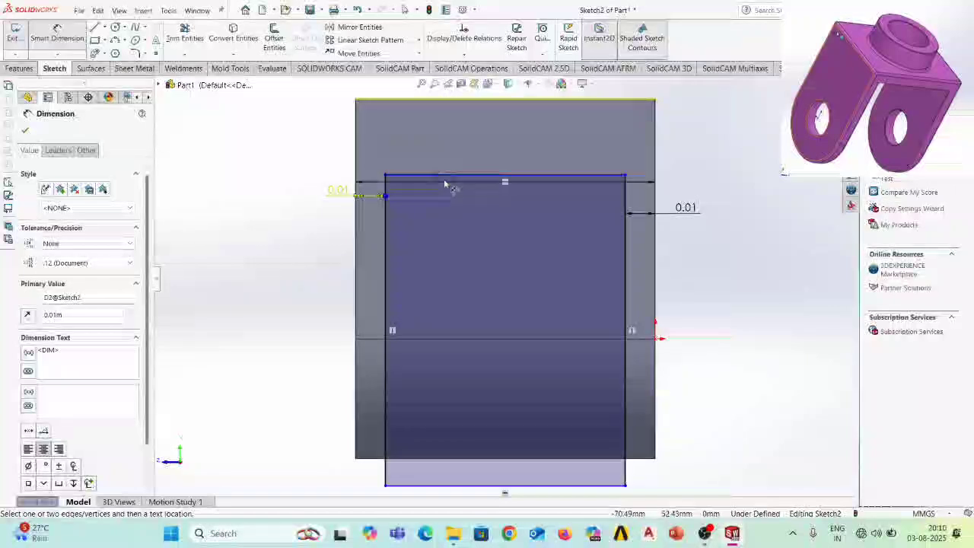
pyautogui.click(460, 176)
pyautogui.click(323, 140)
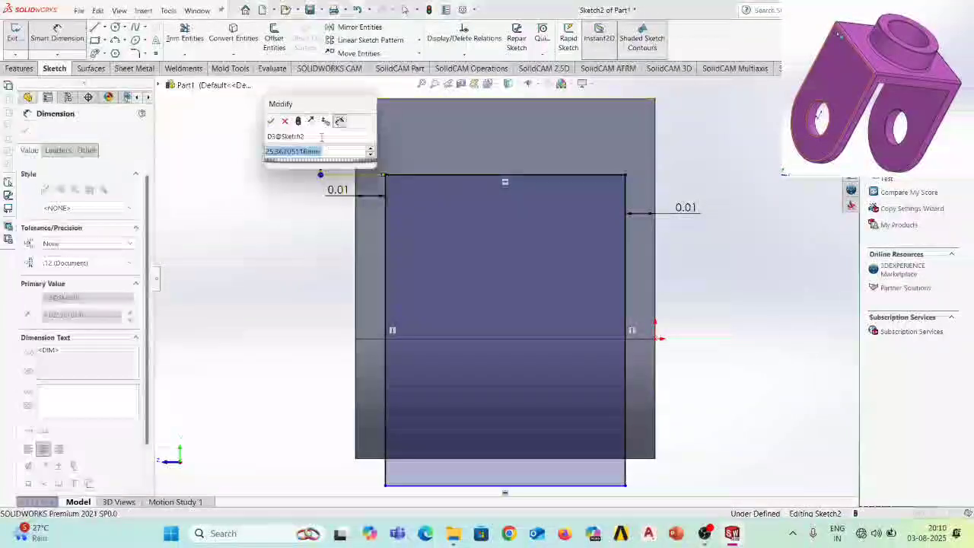
pyautogui.write('10')
pyautogui.press('Return')
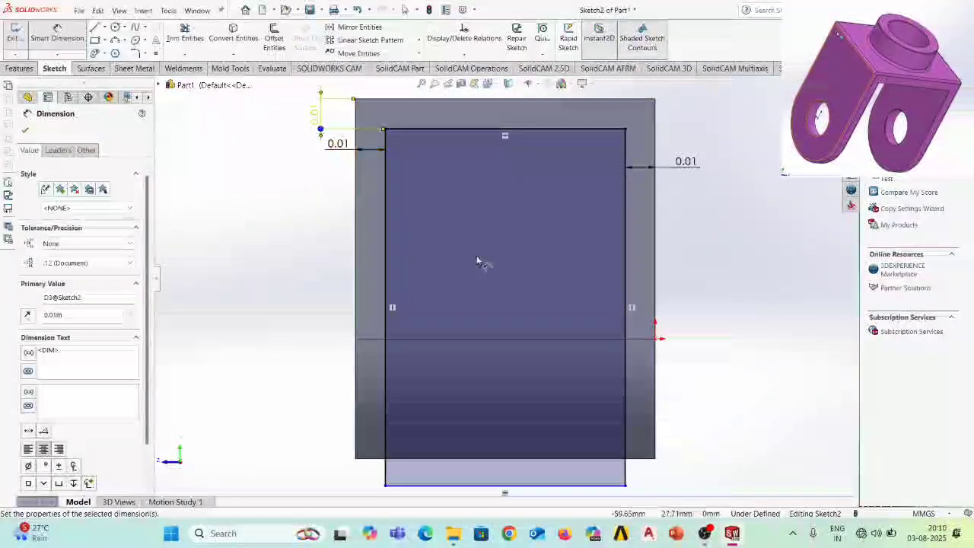
# Cut the rectangle through the block with a blind extruded cut 100 mm deep to form the two lugs.
pyautogui.scroll(3, 482, 263)
pyautogui.moveTo(696, 327); pyautogui.dragTo(608, 369, button='middle')
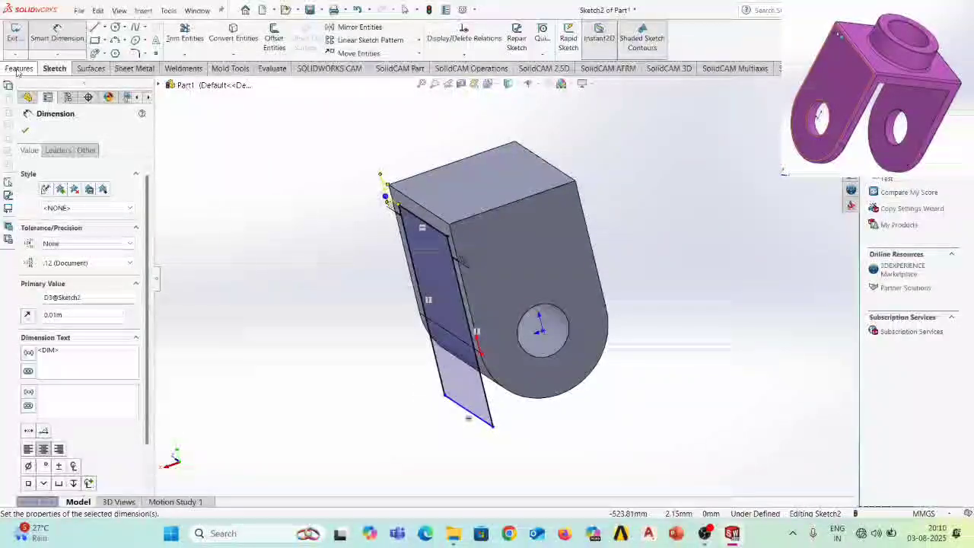
pyautogui.click(19, 69)
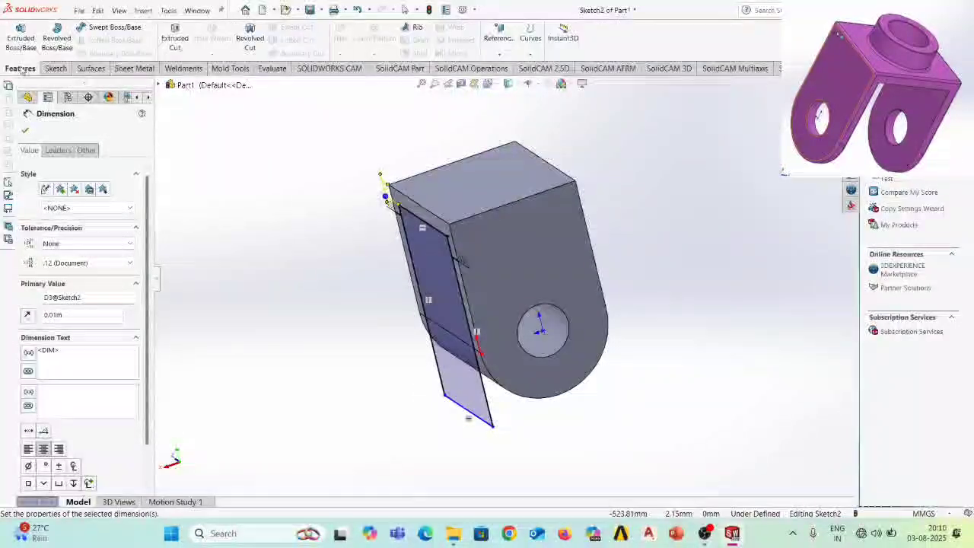
pyautogui.click(176, 42)
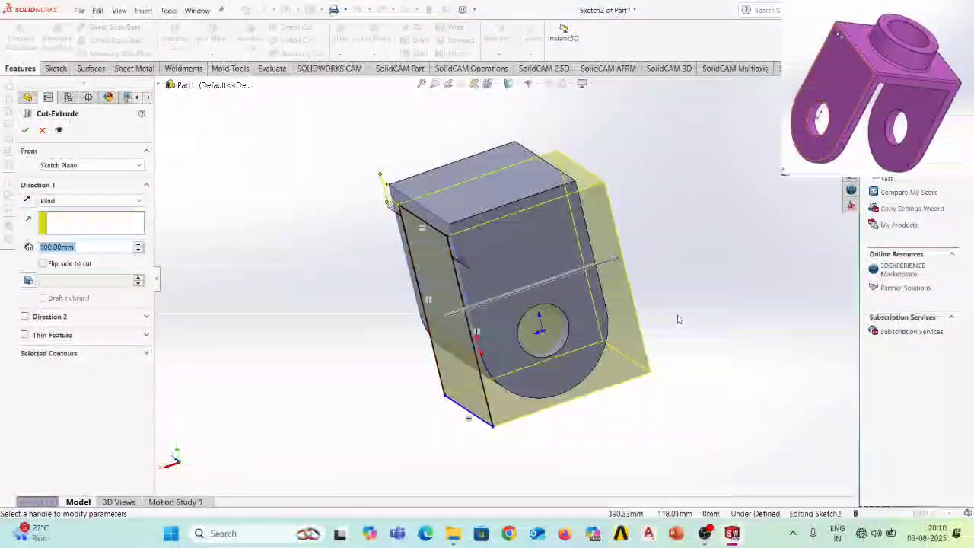
pyautogui.click(25, 130)
# Start a new sketch on the bracket's flat top face, viewed normal to it.
pyautogui.moveTo(312, 360); pyautogui.dragTo(417, 345, button='middle')
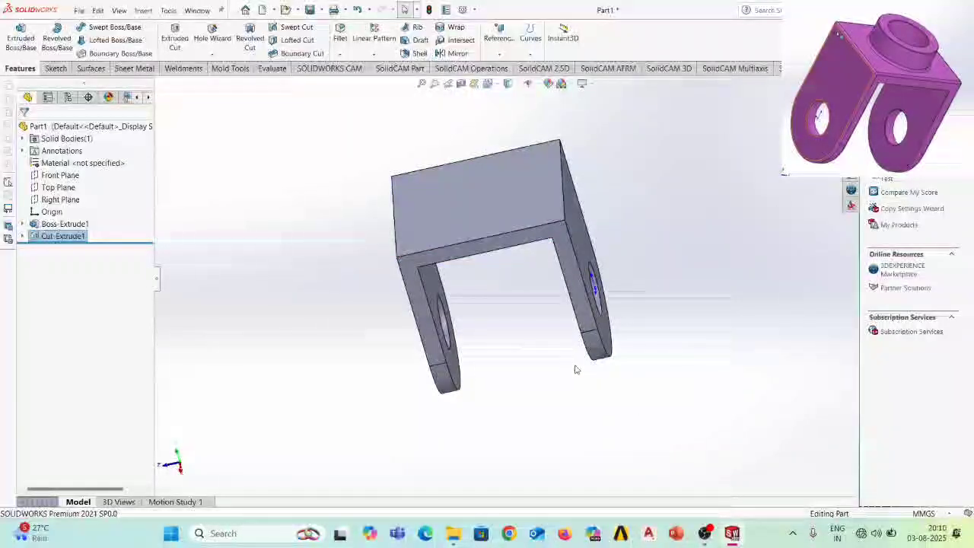
pyautogui.click(490, 219)
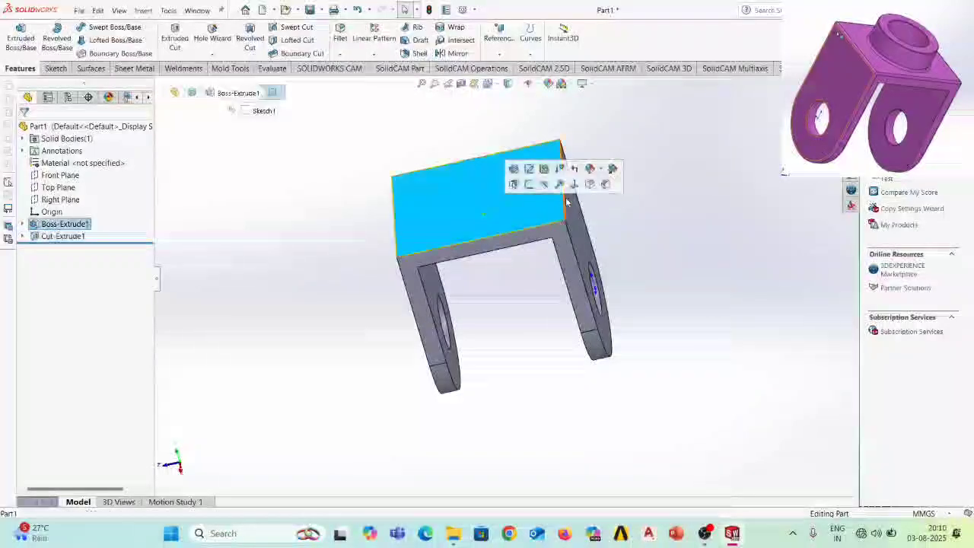
pyautogui.click(528, 186)
pyautogui.press('f')
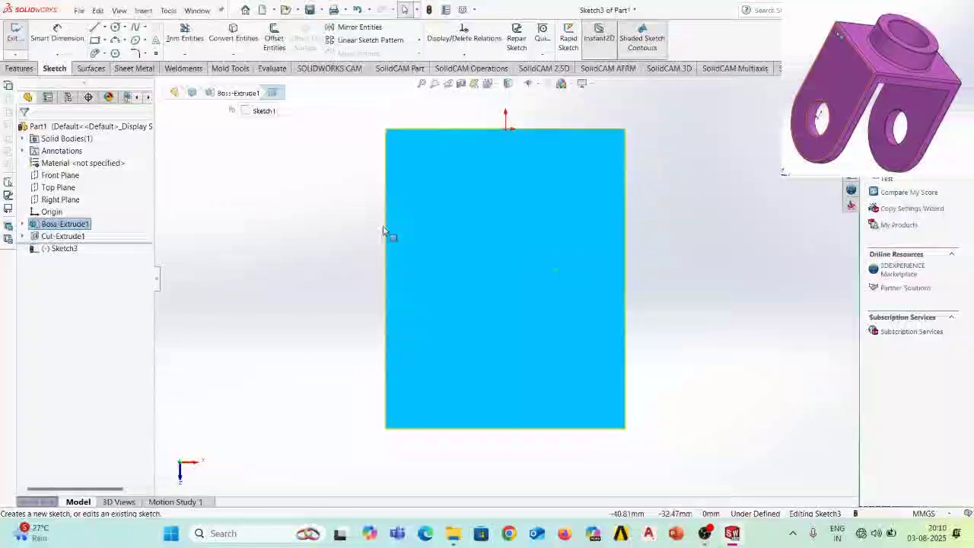
pyautogui.click(116, 28)
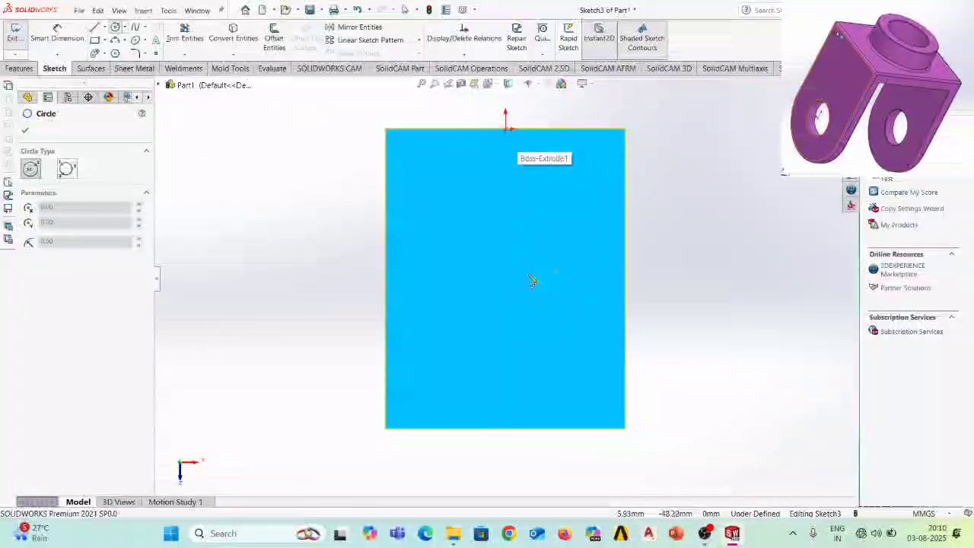
pyautogui.press('Escape')
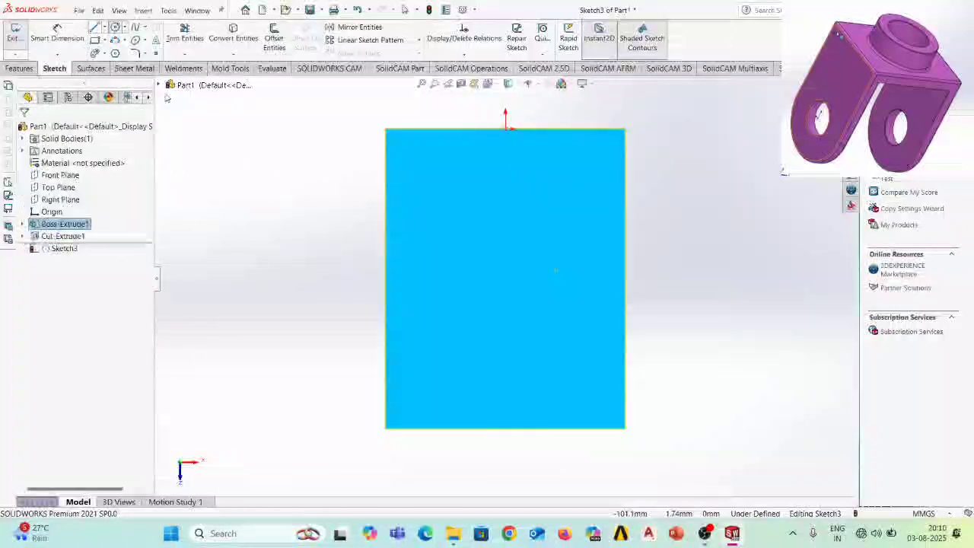
# Draw a 100 mm vertical line from the origin to the midpoint of the face's opposite edge and make it construction geometry.
pyautogui.click(94, 27)
pyautogui.click(505, 129)
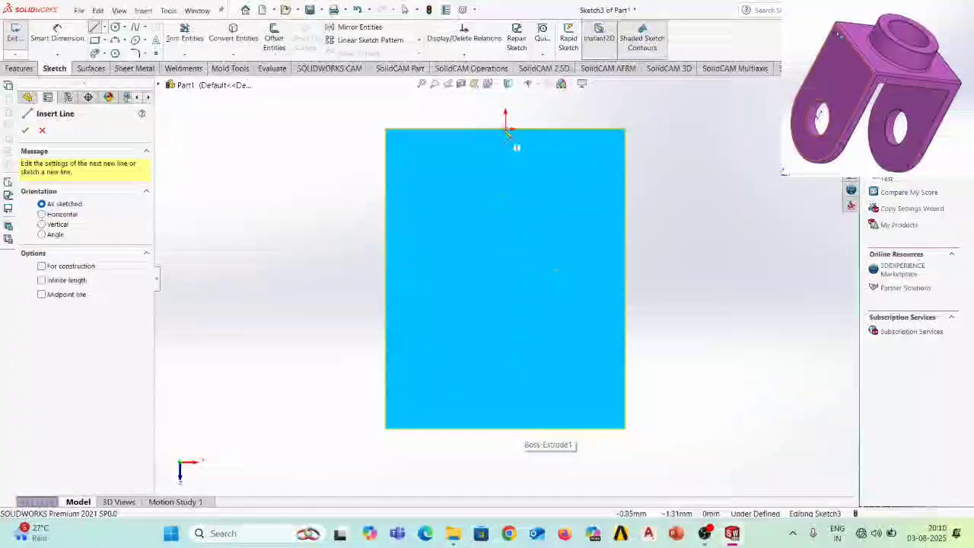
pyautogui.moveTo(505, 129); pyautogui.dragTo(507, 429)
pyautogui.rightClick(737, 261)
pyautogui.click(761, 284)
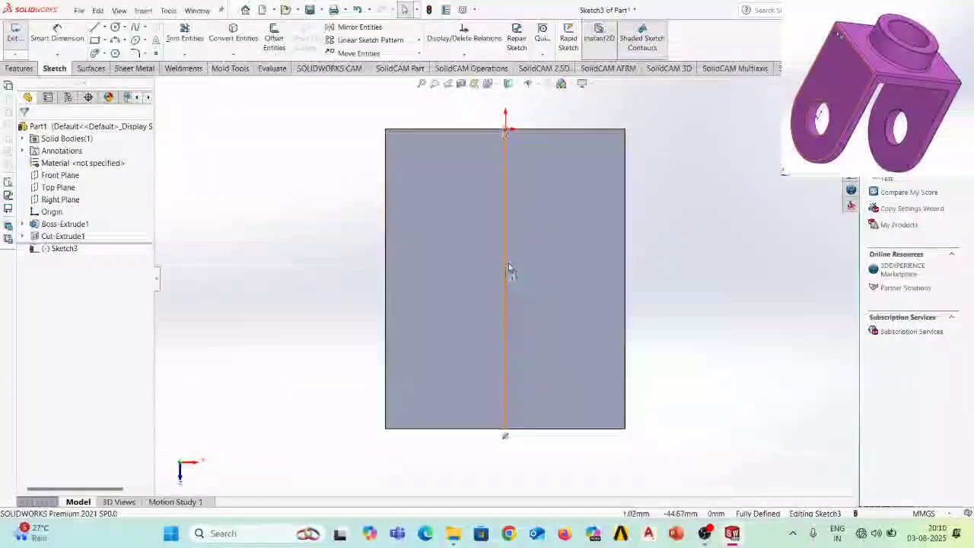
pyautogui.click(508, 275)
pyautogui.click(553, 233)
pyautogui.press('Escape')
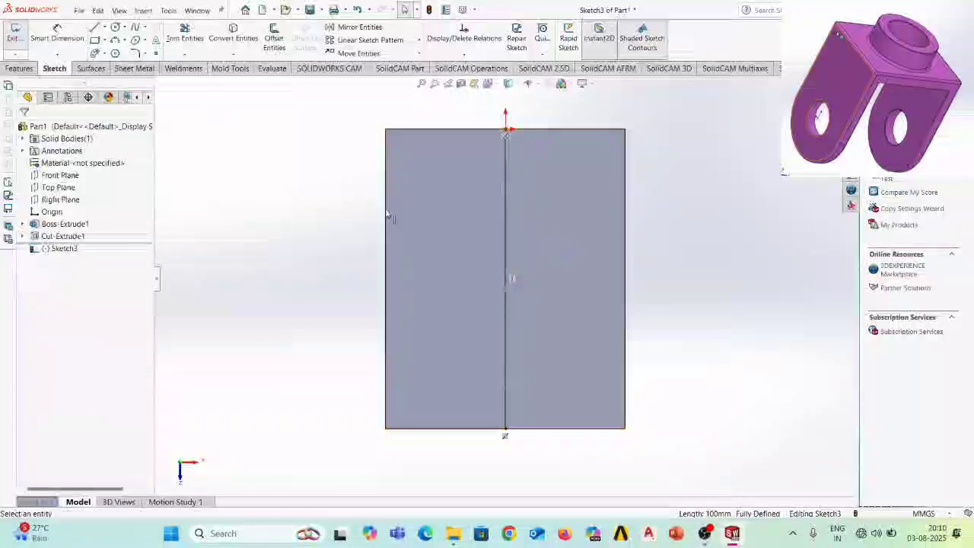
# Sketch a circle about 55 mm in diameter centred on the construction line's midpoint.
pyautogui.click(116, 28)
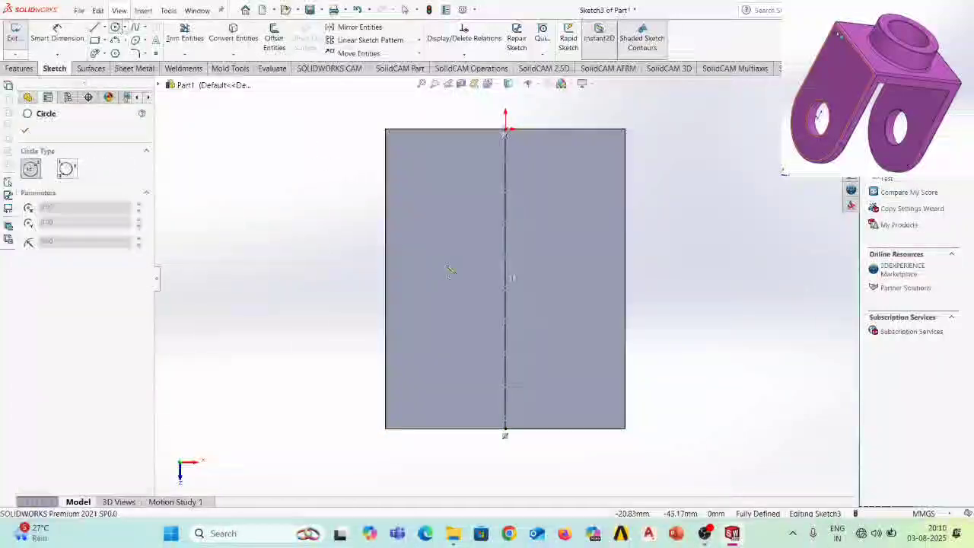
pyautogui.click(507, 280)
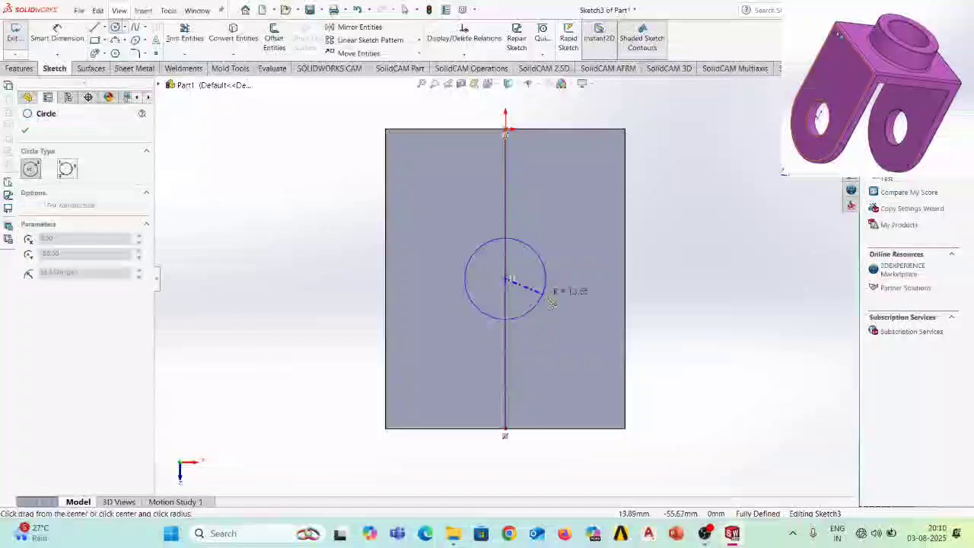
pyautogui.click(587, 315)
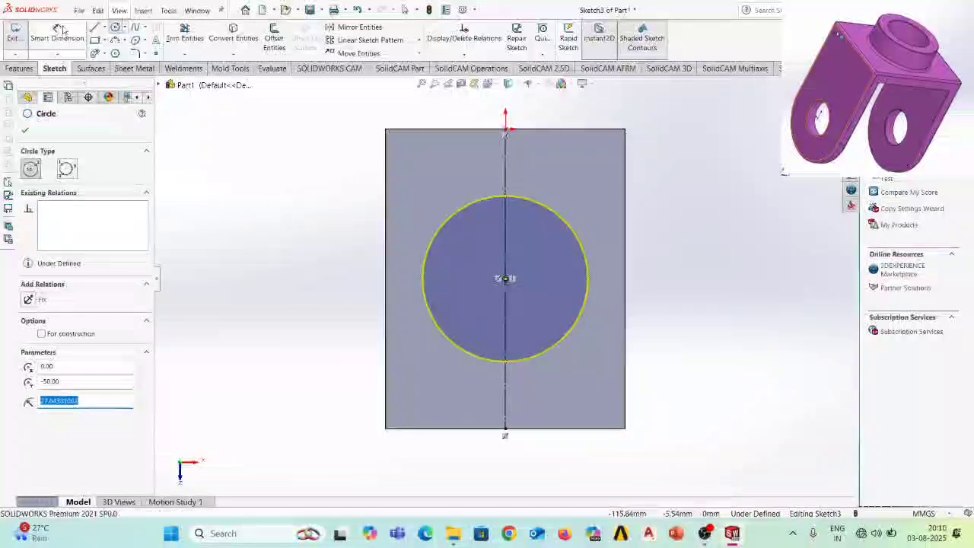
pyautogui.press('Escape')
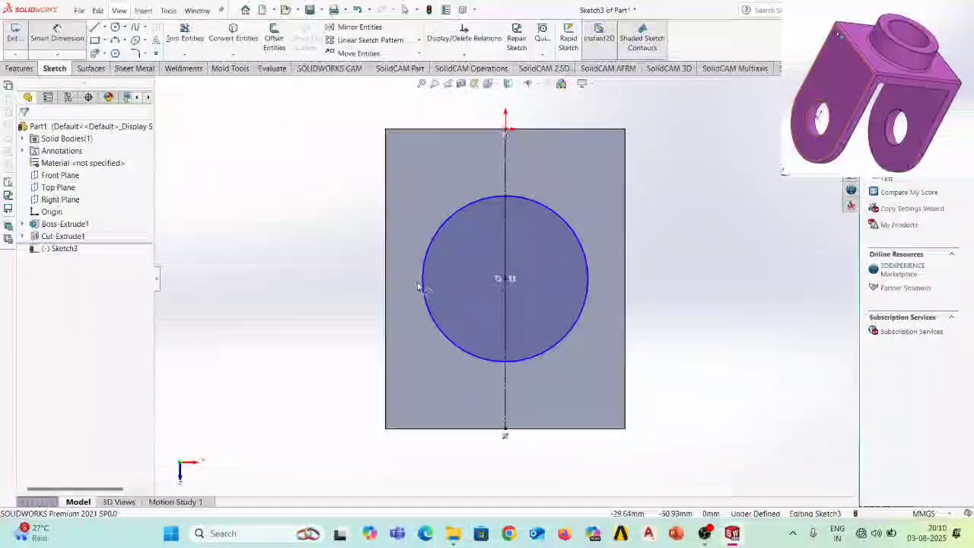
# Dimension the circle's diameter as 60 mm.
pyautogui.click(424, 288)
pyautogui.click(302, 280)
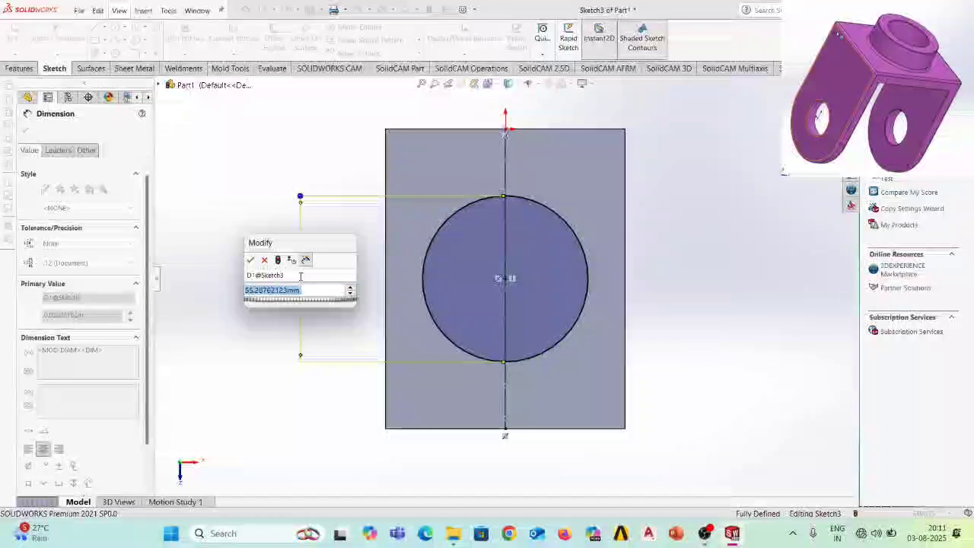
pyautogui.write('60')
pyautogui.press('Return')
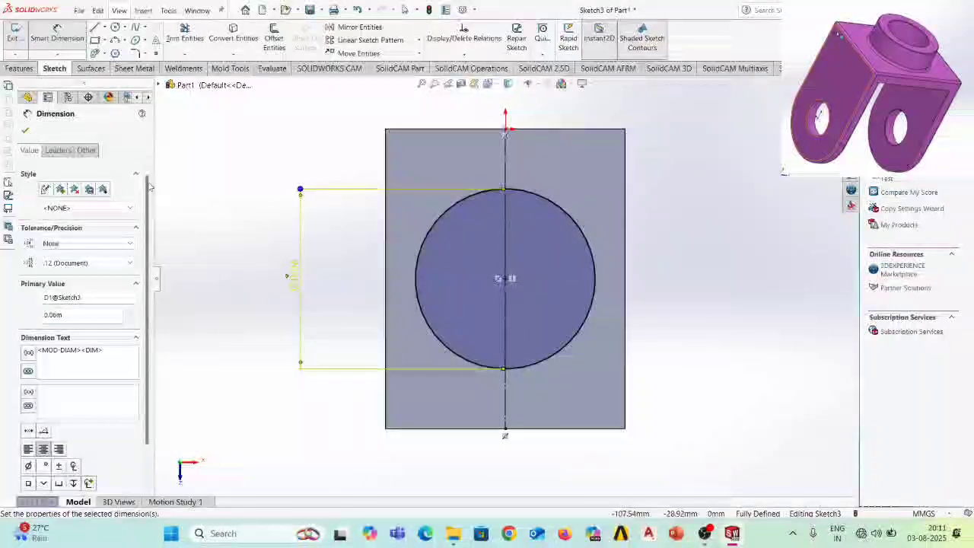
# Extrude the circle upward from the bracket's top face as a blind boss 20 mm high.
pyautogui.moveTo(224, 185)
pyautogui.mouseDown(button='middle')
pyautogui.moveTo(358, 297)
pyautogui.moveTo(365, 235)
pyautogui.mouseUp(button='middle')
pyautogui.click(21, 67)
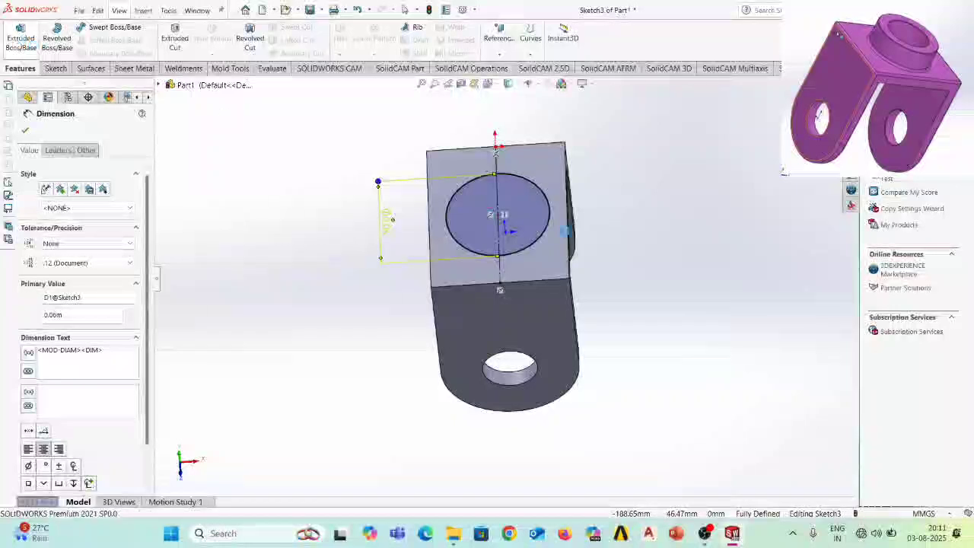
pyautogui.click(21, 38)
pyautogui.write('20')
pyautogui.press('Return')
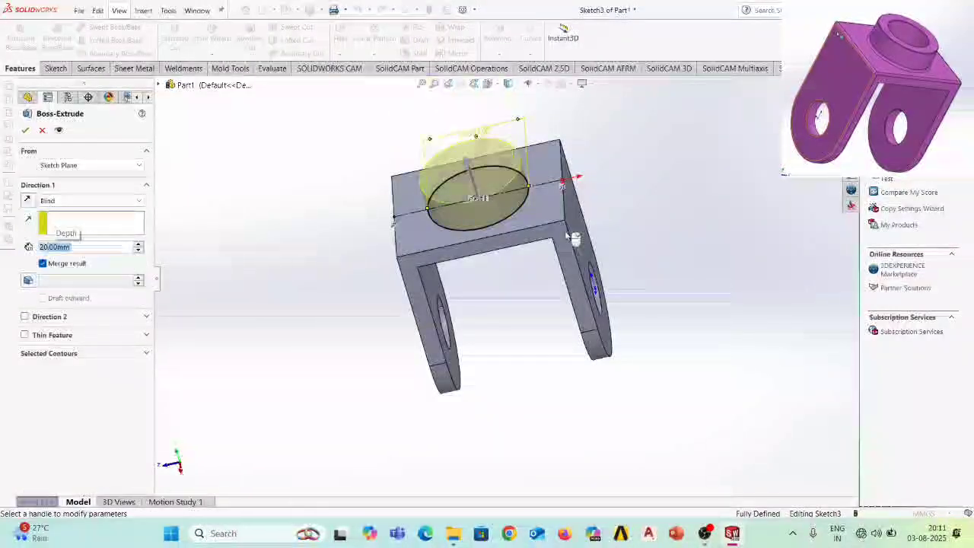
pyautogui.click(25, 130)
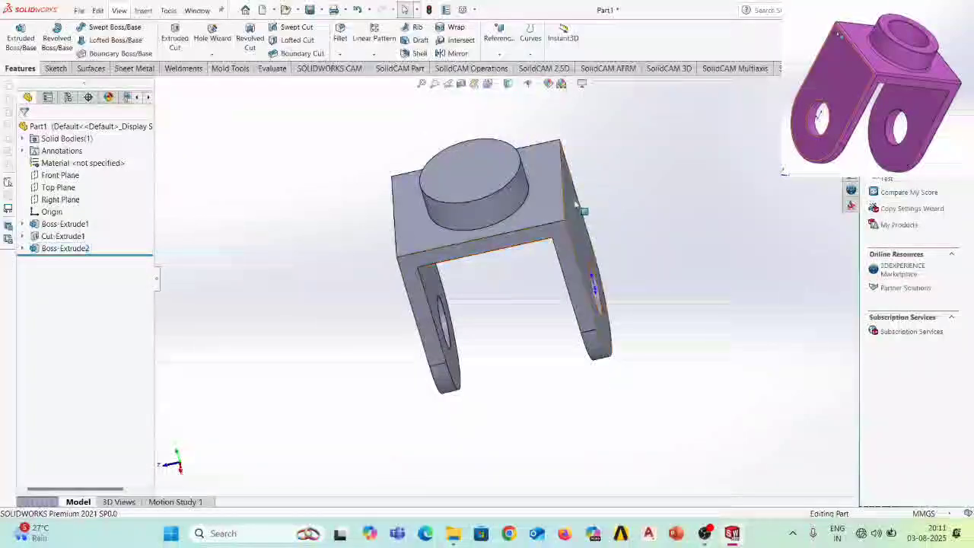
# Start a sketch on the boss's top face and draw a concentric circle about 32 mm in diameter.
pyautogui.click(493, 181)
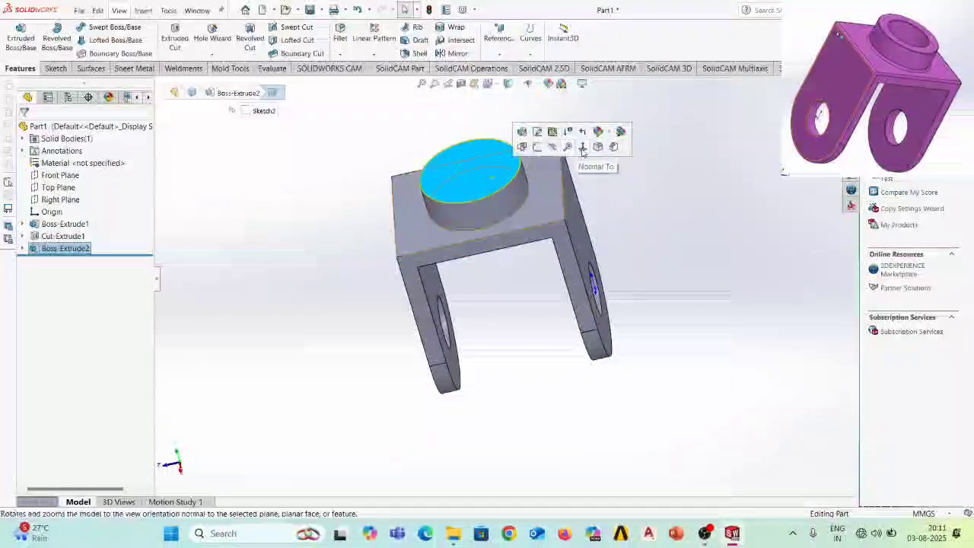
pyautogui.click(537, 147)
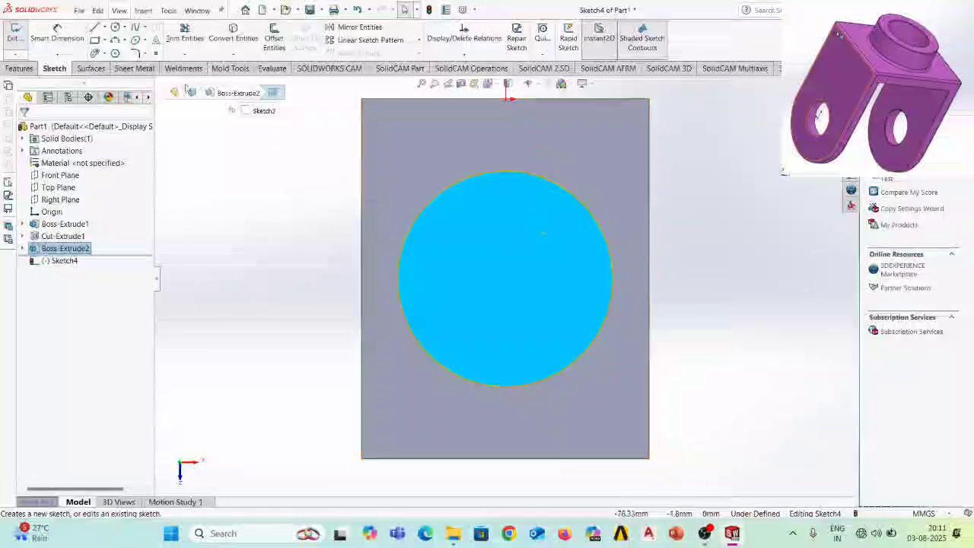
pyautogui.click(116, 27)
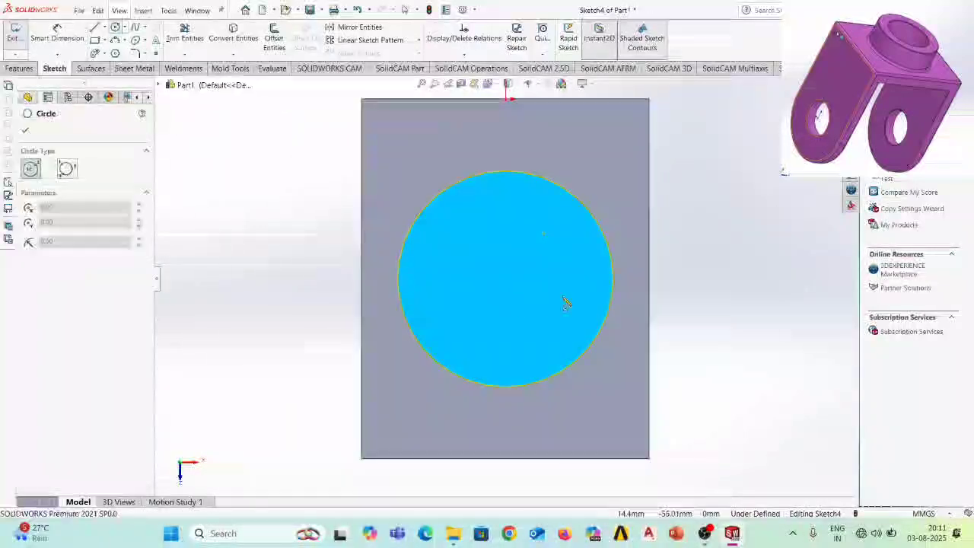
pyautogui.click(506, 279)
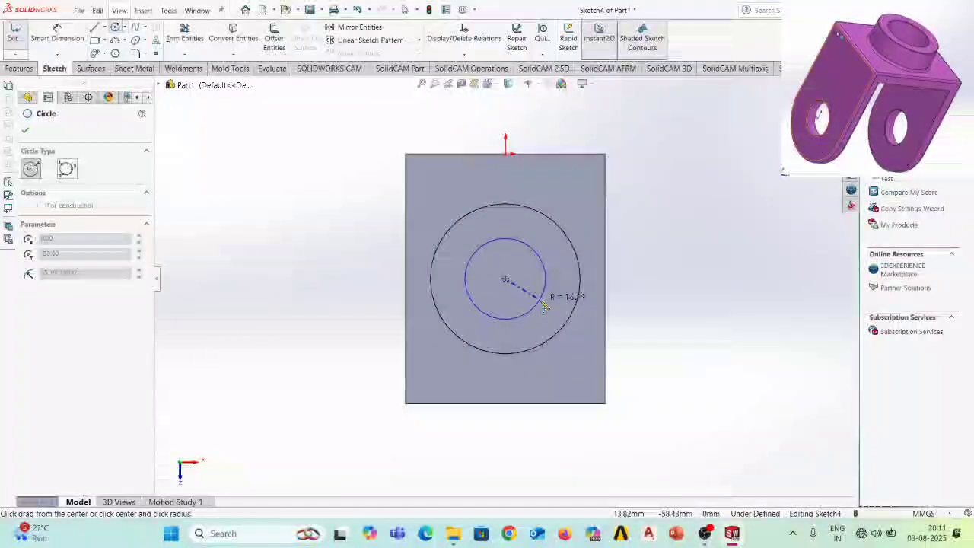
pyautogui.click(545, 306)
# Dimension the diameter of the circle on the boss's top face as 40 mm.
pyautogui.click(65, 35)
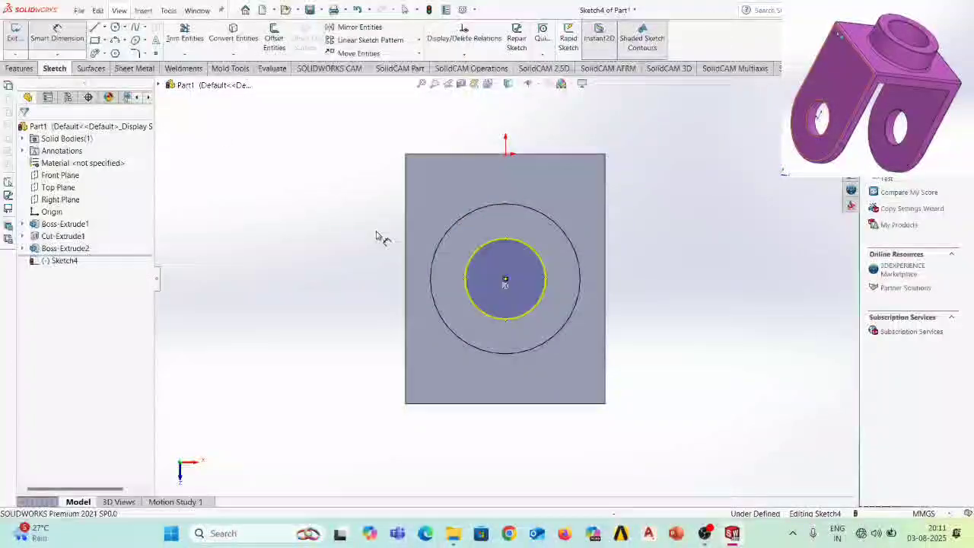
pyautogui.click(465, 295)
pyautogui.click(308, 283)
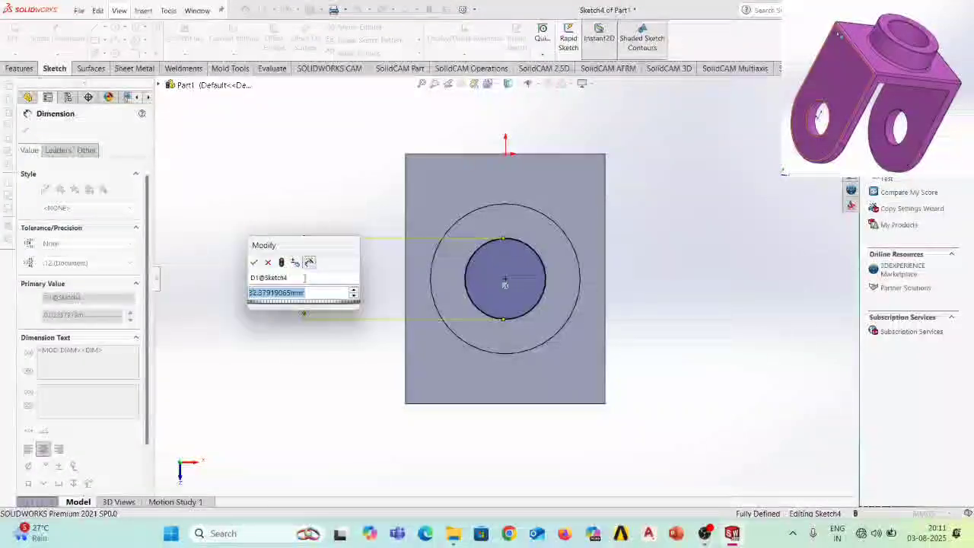
pyautogui.write('40')
pyautogui.press('Return')
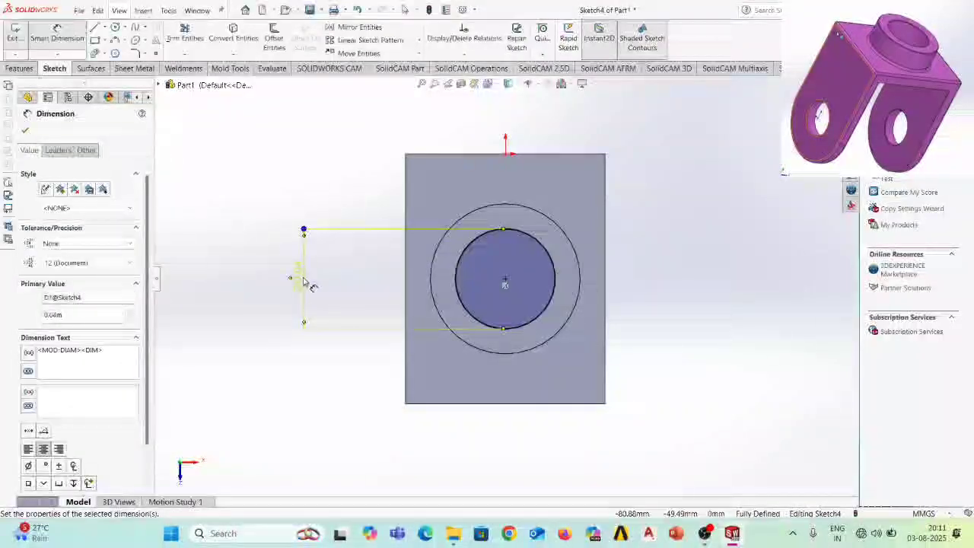
# Cut the 40 mm circle into the boss with a blind extruded cut 20 mm deep.
pyautogui.moveTo(617, 380); pyautogui.dragTo(624, 265, button='middle')
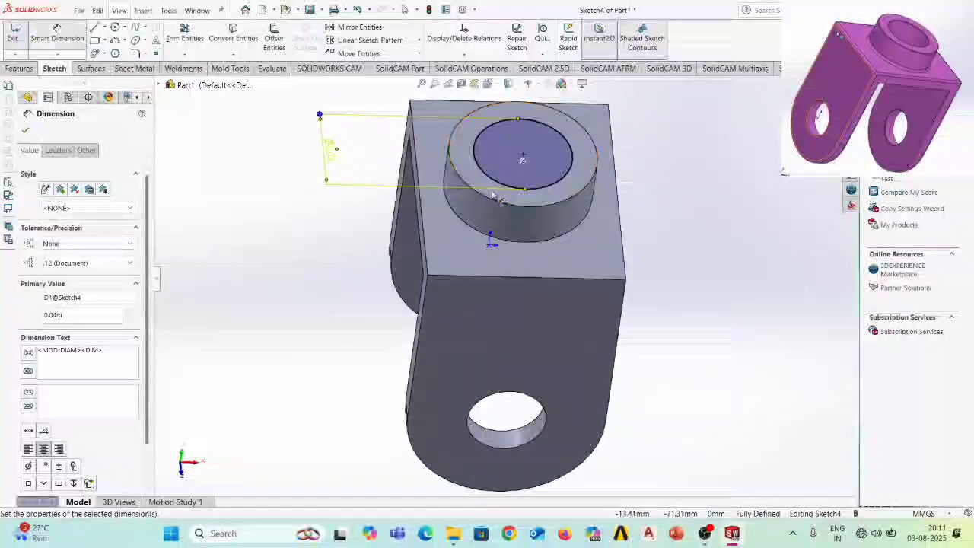
pyautogui.click(14, 70)
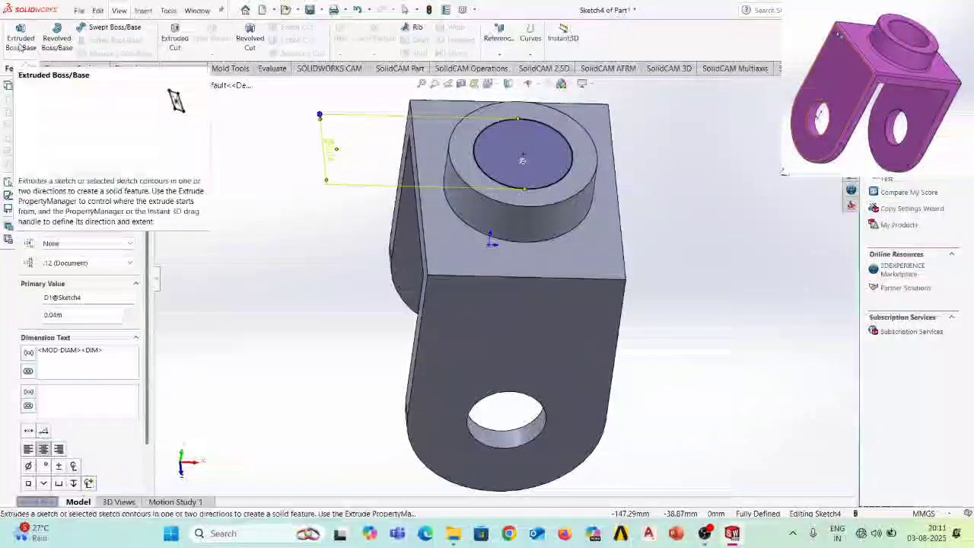
pyautogui.click(174, 34)
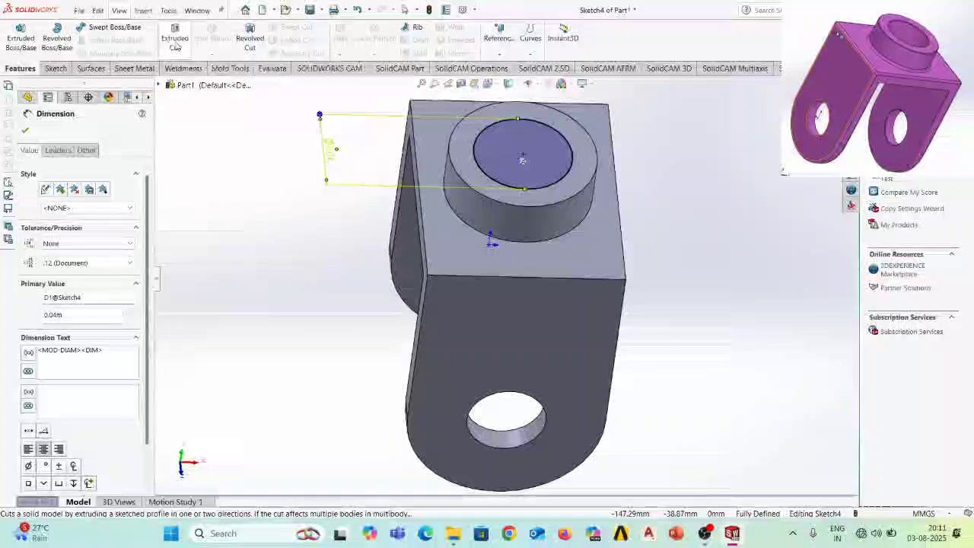
pyautogui.moveTo(613, 270); pyautogui.dragTo(552, 220, button='middle')
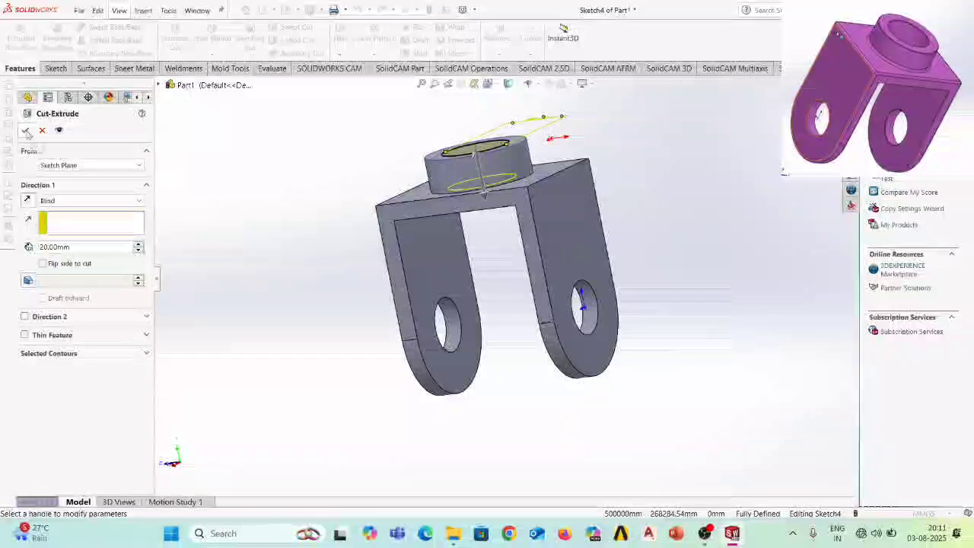
pyautogui.press('Return')
# Start a sketch on the floor of the boss's recess and draw a concentric circle about 16.5 mm in diameter.
pyautogui.moveTo(474, 251); pyautogui.dragTo(495, 359, button='middle')
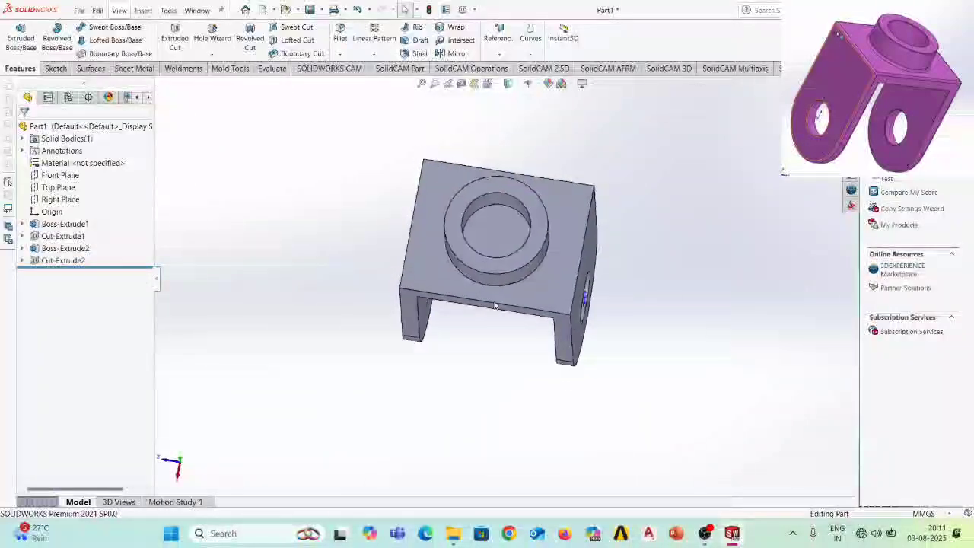
pyautogui.click(499, 241)
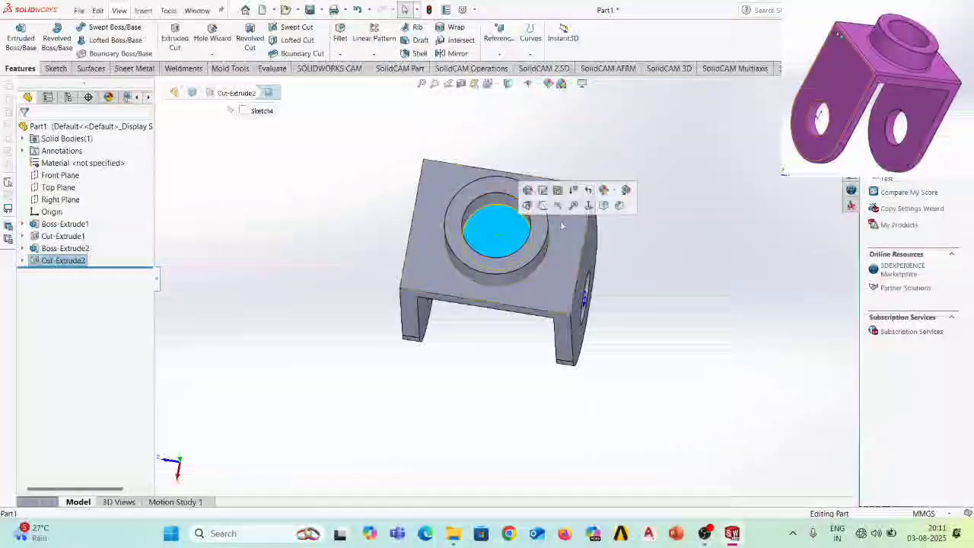
pyautogui.click(543, 206)
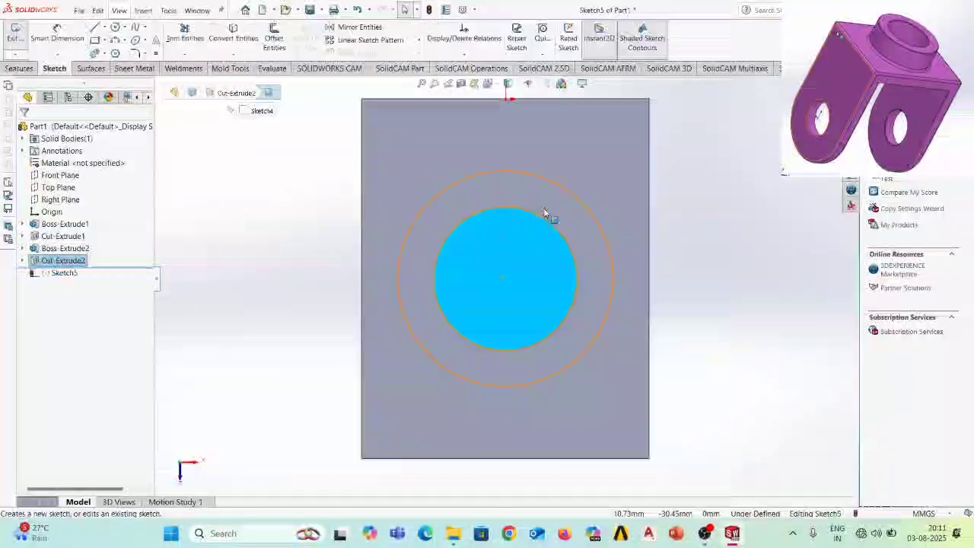
pyautogui.click(115, 28)
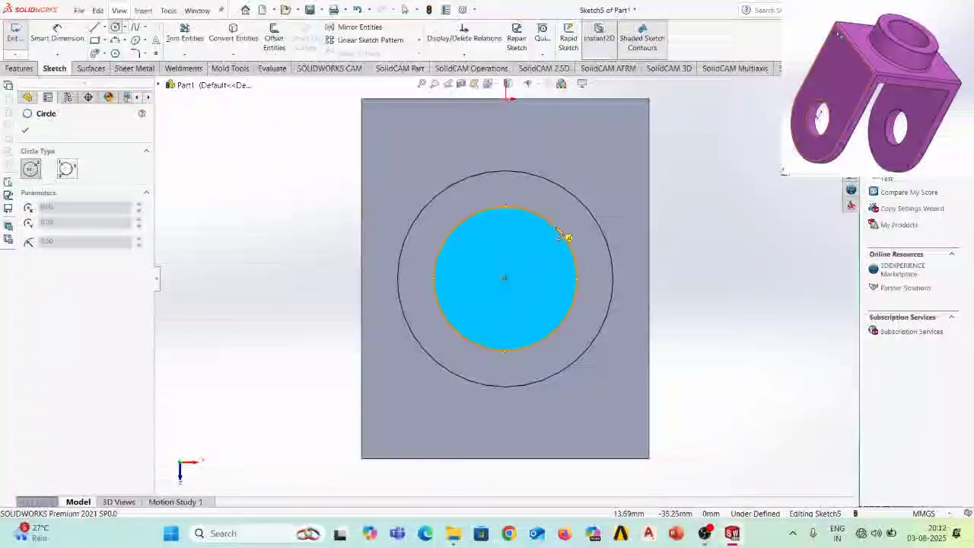
pyautogui.click(505, 279)
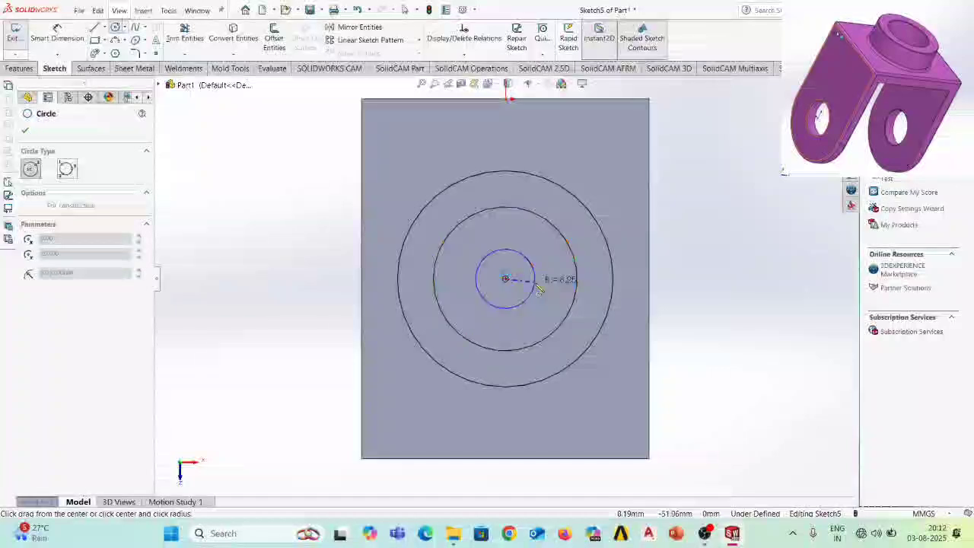
pyautogui.click(534, 279)
# Dimension the diameter of the circle on the recess floor as 20 mm.
pyautogui.click(52, 39)
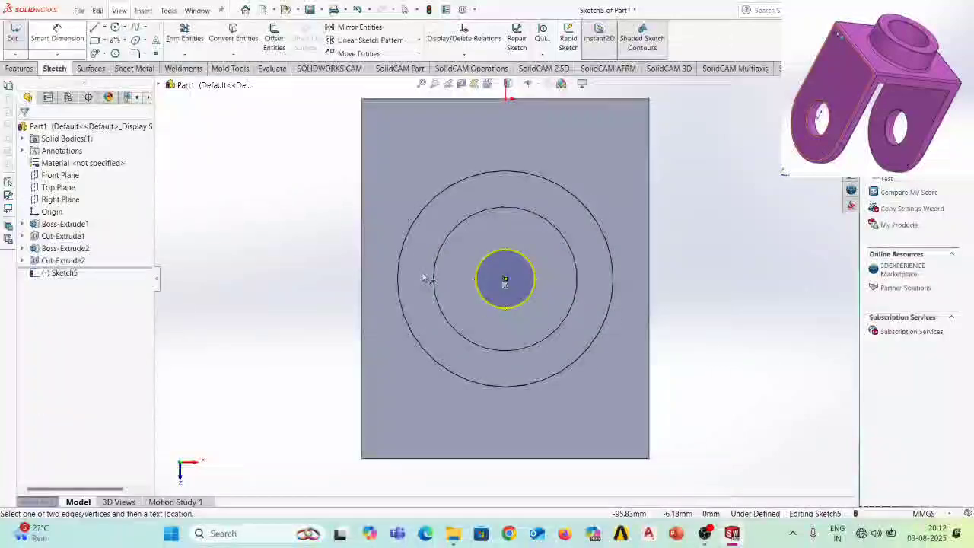
pyautogui.click(506, 308)
pyautogui.click(300, 295)
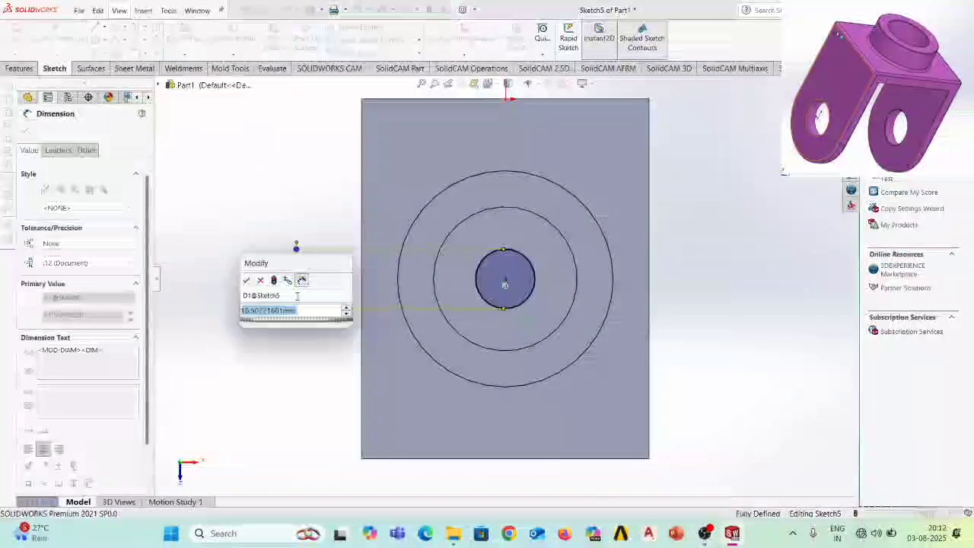
pyautogui.write('20')
pyautogui.press('Return')
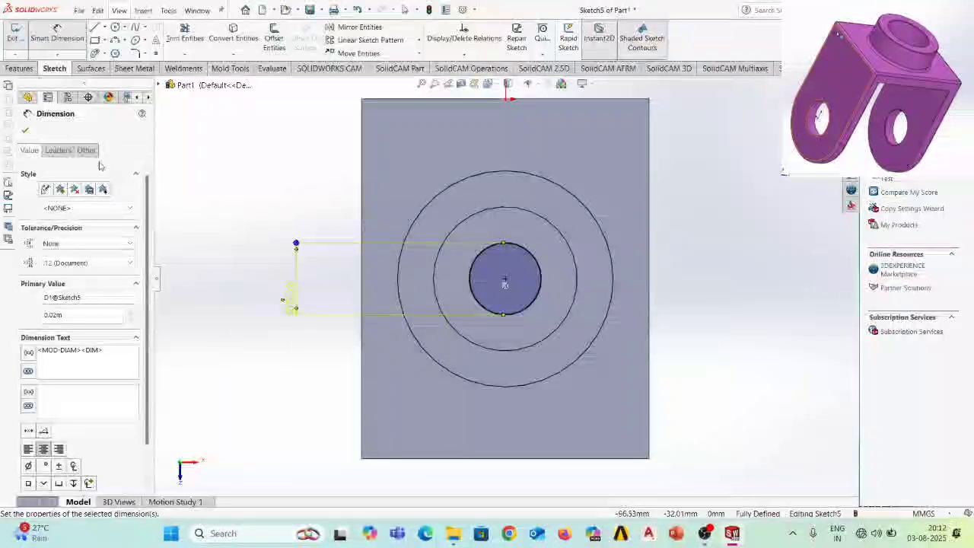
# Cut the 20 mm circle through the bracket's top plate with a blind extruded cut 20 mm deep.
pyautogui.click(20, 68)
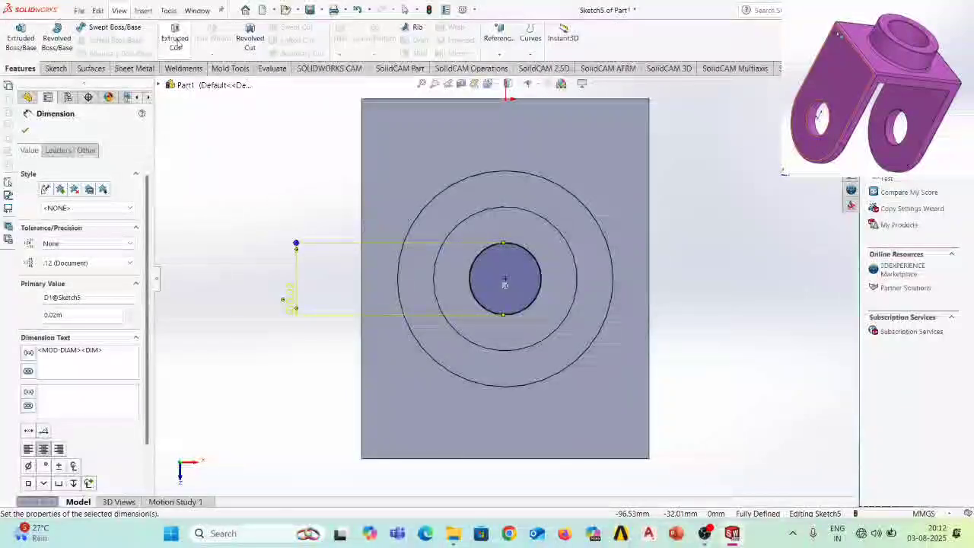
pyautogui.click(175, 38)
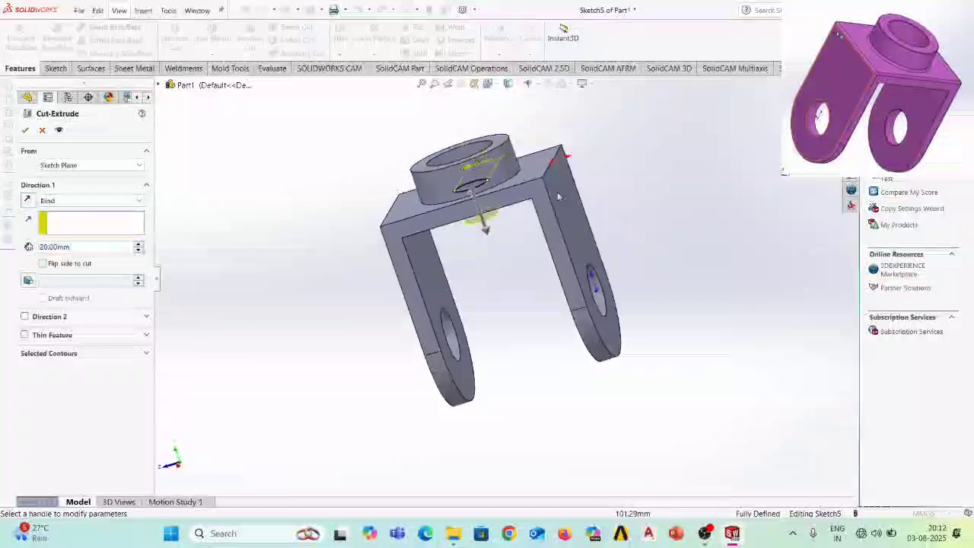
pyautogui.click(25, 130)
# Start a fillet with a 2 mm radius on the two long outer top edges where the plate meets the lugs.
pyautogui.moveTo(480, 361); pyautogui.dragTo(582, 341, button='middle')
pyautogui.click(578, 324)
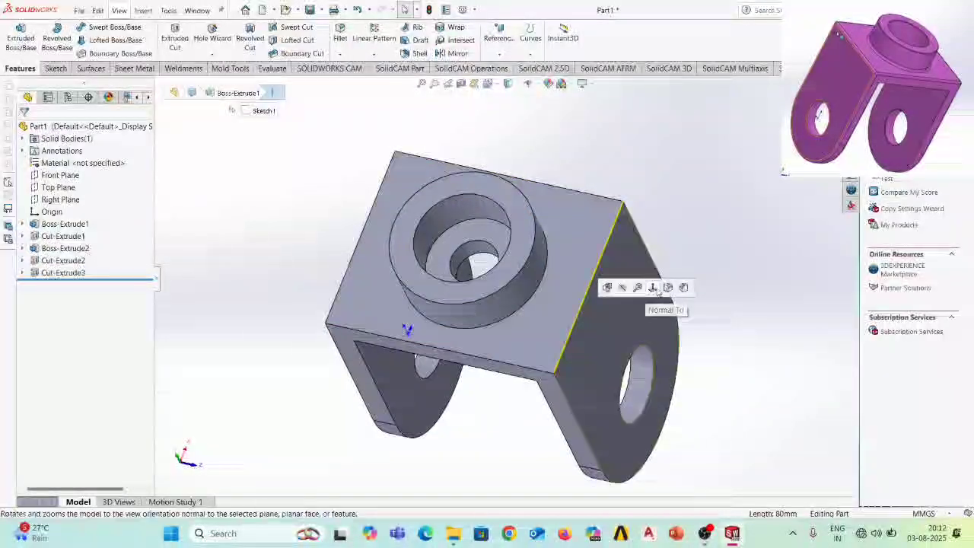
pyautogui.click(340, 32)
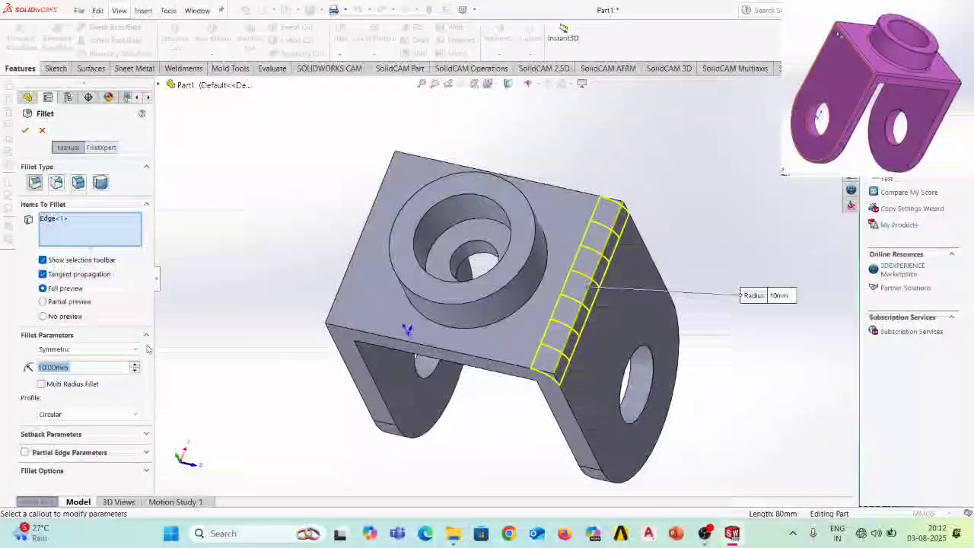
pyautogui.write('2')
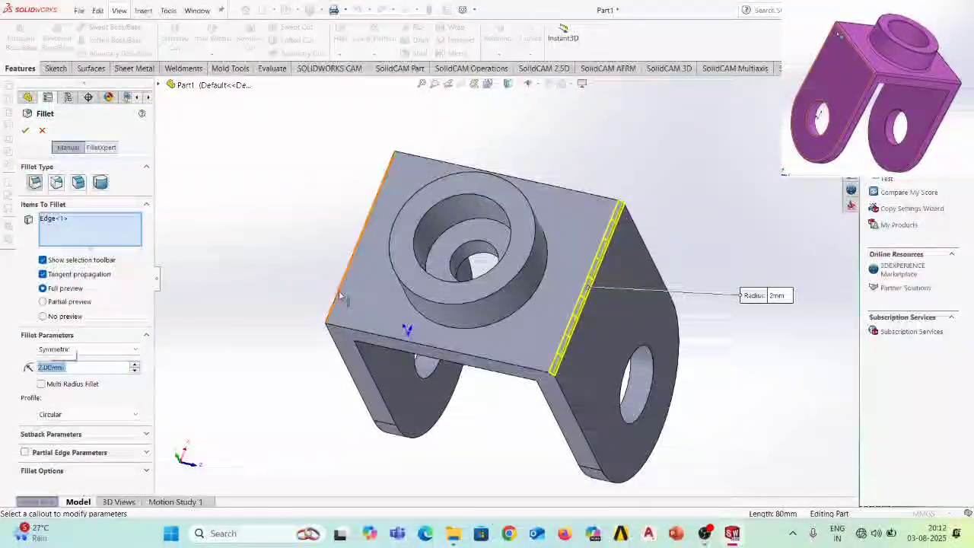
pyautogui.click(340, 296)
pyautogui.moveTo(510, 378); pyautogui.dragTo(522, 342, button='middle')
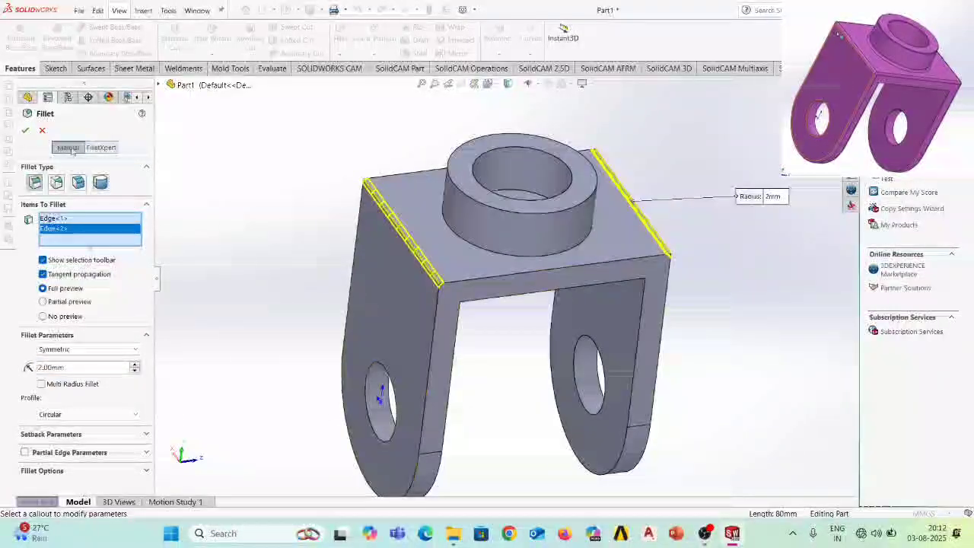
# Add the outer profile edges of both lugs and one open-side top edge of the plate to the fillet.
pyautogui.click(439, 321)
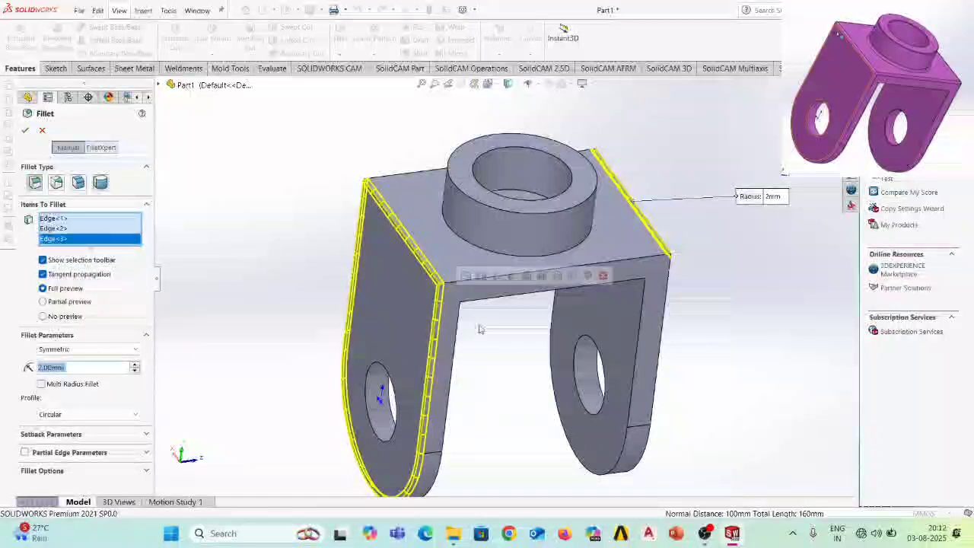
pyautogui.scroll(-2, 643, 370)
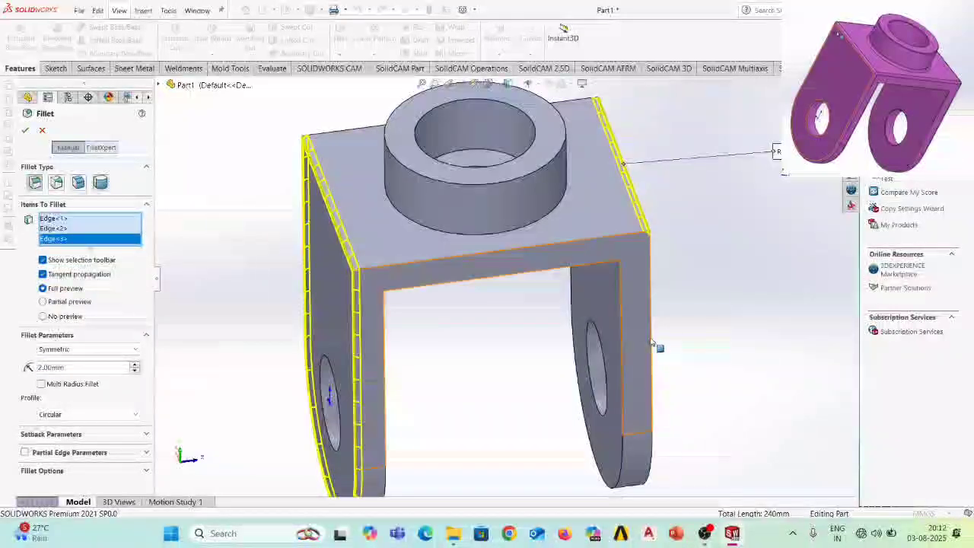
pyautogui.click(652, 344)
pyautogui.moveTo(652, 344); pyautogui.dragTo(548, 351, button='middle')
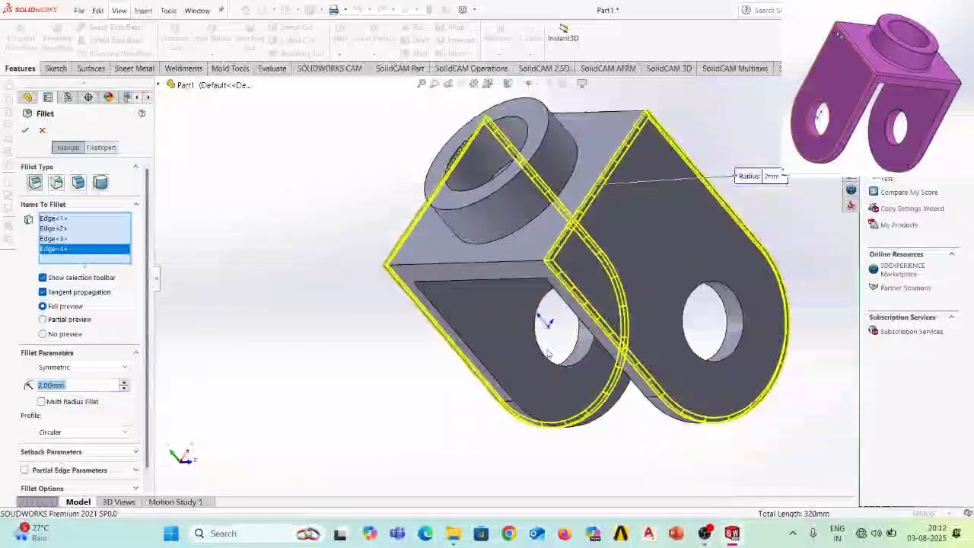
pyautogui.scroll(2, 487, 283)
pyautogui.click(488, 273)
pyautogui.moveTo(489, 273); pyautogui.dragTo(510, 253, button='middle')
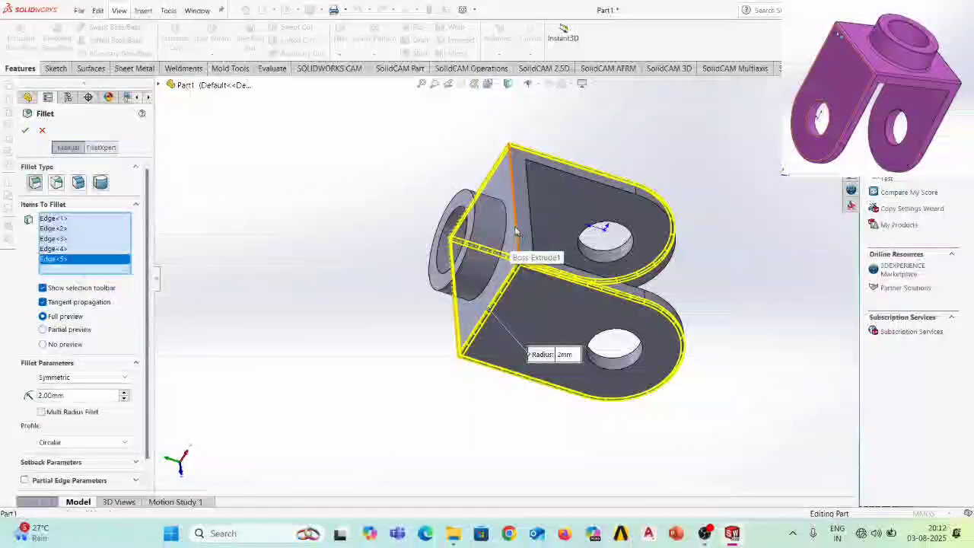
# Add the opposite plate edge, the remaining bracket edges and the boss's base circle to the selection, and complete the 2 mm fillet.
pyautogui.click(515, 230)
pyautogui.click(558, 174)
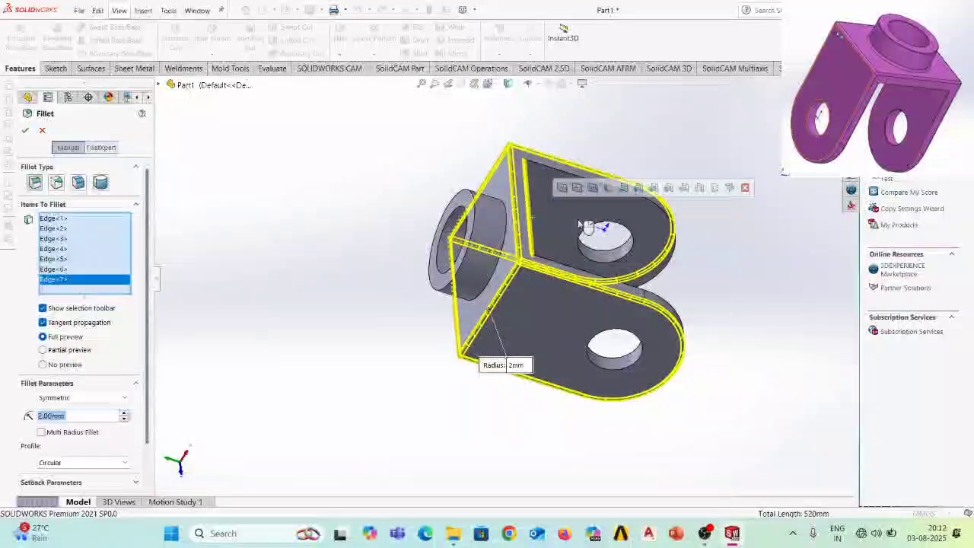
pyautogui.click(560, 177)
pyautogui.moveTo(560, 176); pyautogui.dragTo(582, 264, button='middle')
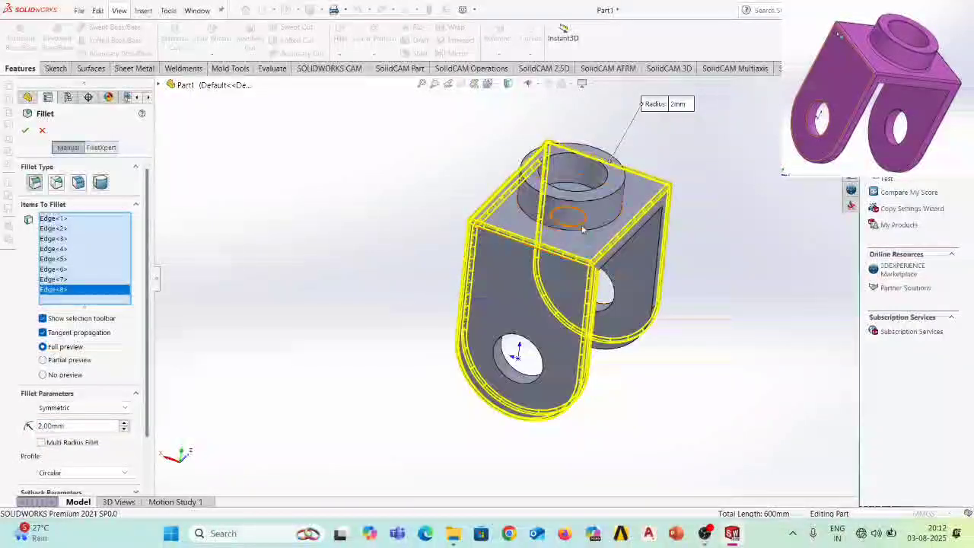
pyautogui.click(582, 229)
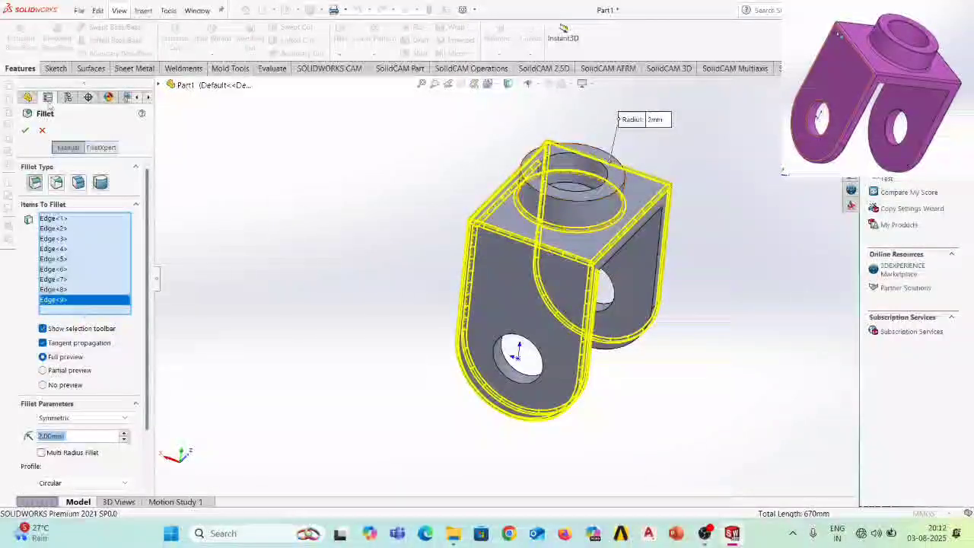
pyautogui.press('Return')
# Start a 0.5 mm by 45° chamfer on the boss's outer and inner top rims and both edges of the plate's through hole.
pyautogui.moveTo(302, 279); pyautogui.dragTo(428, 244, button='middle')
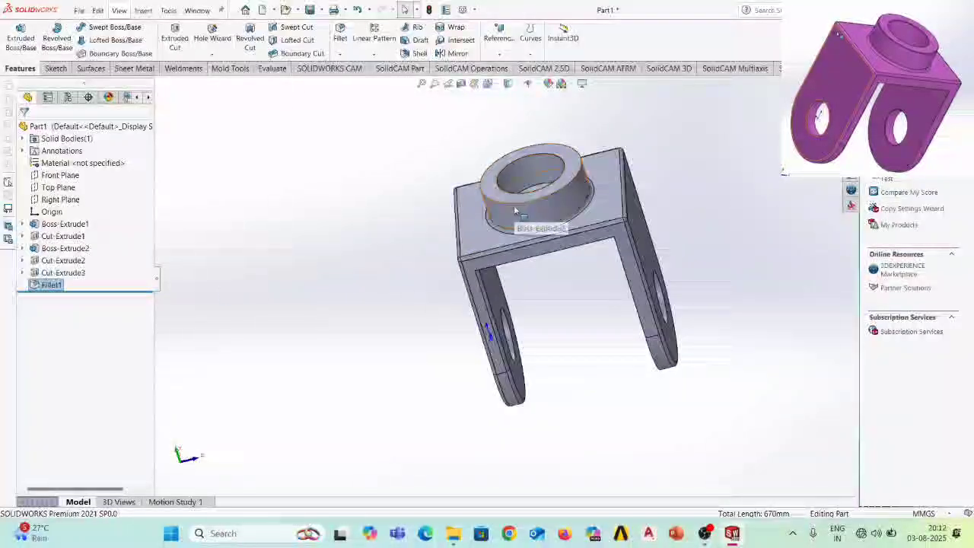
pyautogui.click(558, 201)
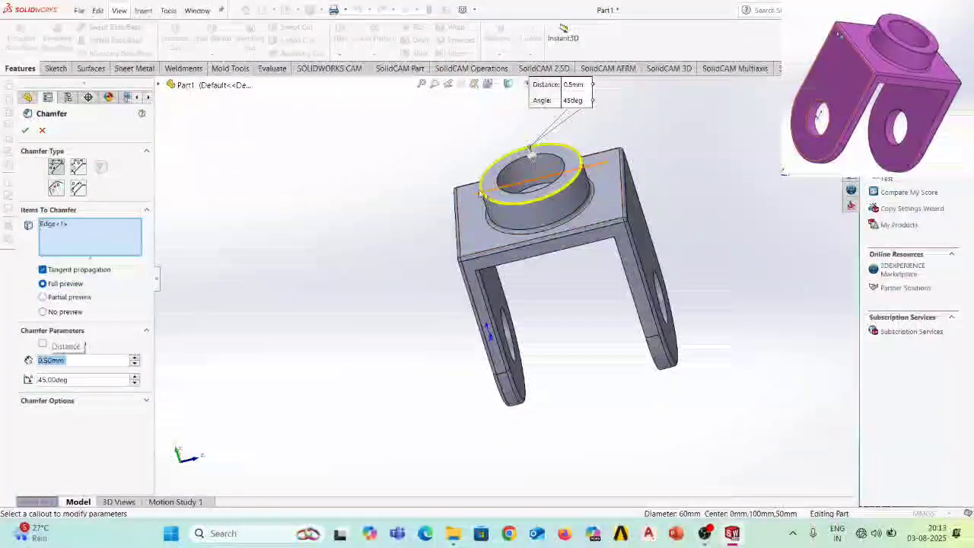
pyautogui.scroll(-3, 528, 150)
pyautogui.click(596, 216)
pyautogui.moveTo(596, 219); pyautogui.dragTo(618, 413, button='middle')
pyautogui.click(581, 283)
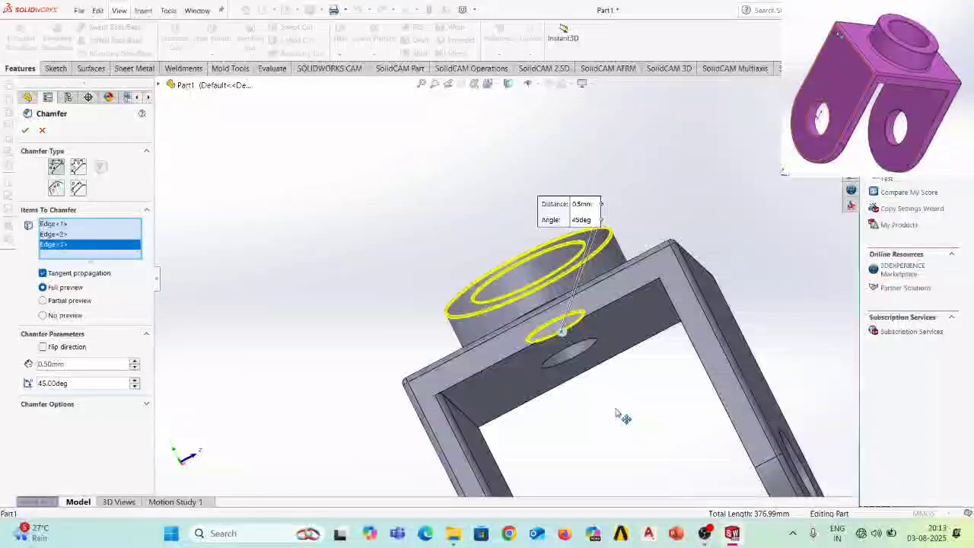
pyautogui.click(586, 356)
pyautogui.moveTo(586, 356); pyautogui.dragTo(587, 446, button='middle')
# Add the inner and outer edges of both lug holes to the chamfer and apply it at 0.5 mm by 45°.
pyautogui.click(678, 464)
pyautogui.scroll(-5, 545, 350)
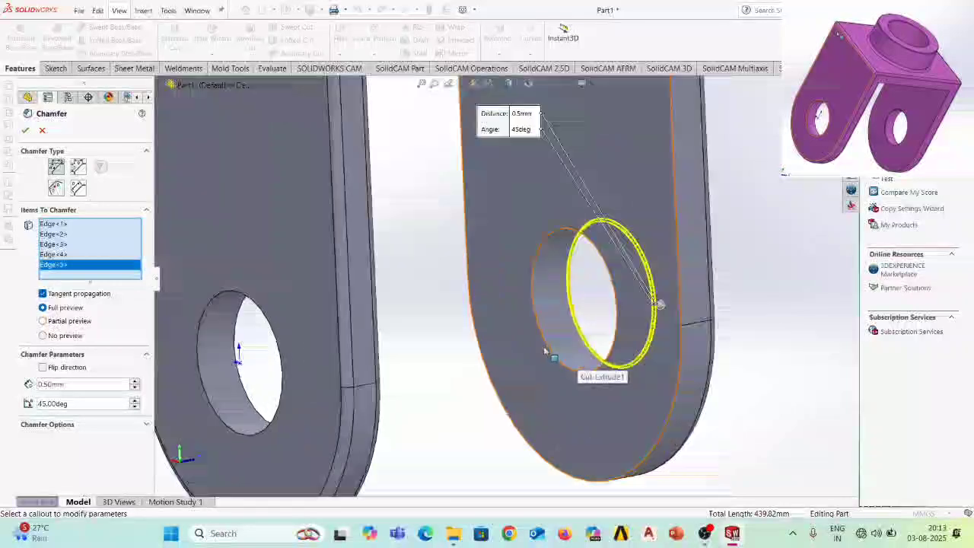
pyautogui.click(544, 351)
pyautogui.scroll(3, 491, 387)
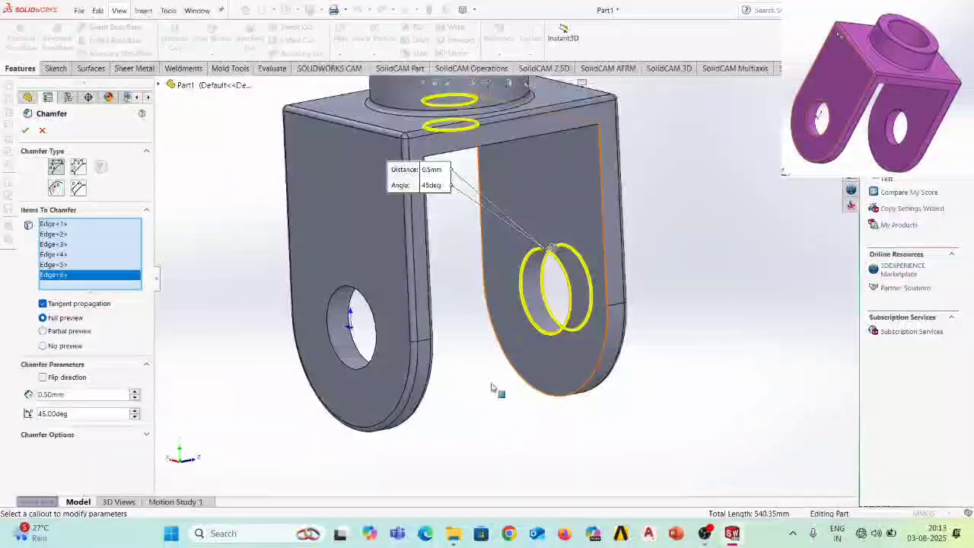
pyautogui.click(340, 362)
pyautogui.moveTo(340, 362); pyautogui.dragTo(442, 326, button='middle')
pyautogui.click(470, 311)
pyautogui.scroll(3, 503, 267)
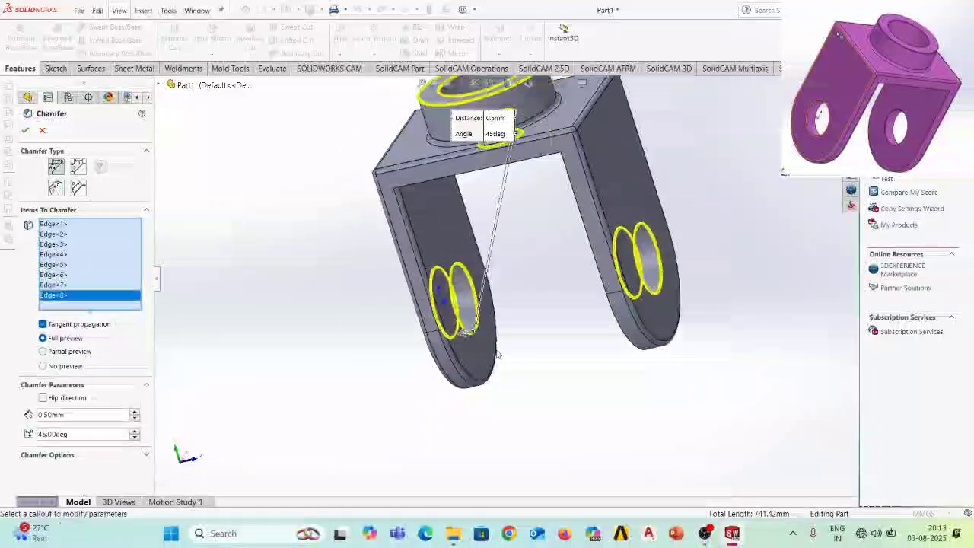
pyautogui.click(25, 133)
# Edit the part's appearance, choosing a light green color and selecting the whole bracket body as the geometry to color.
pyautogui.scroll(-3, 569, 189)
pyautogui.moveTo(570, 187); pyautogui.dragTo(476, 305, button='middle')
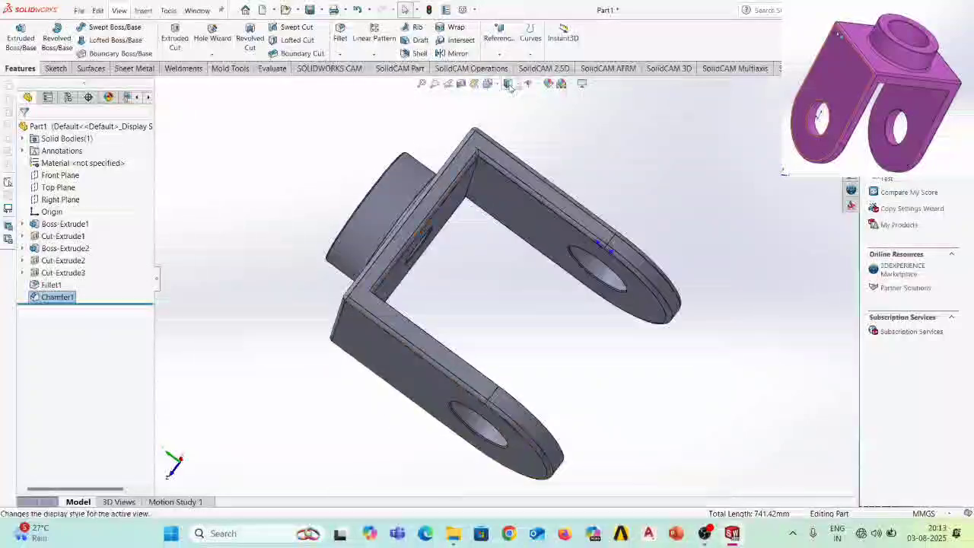
pyautogui.click(549, 84)
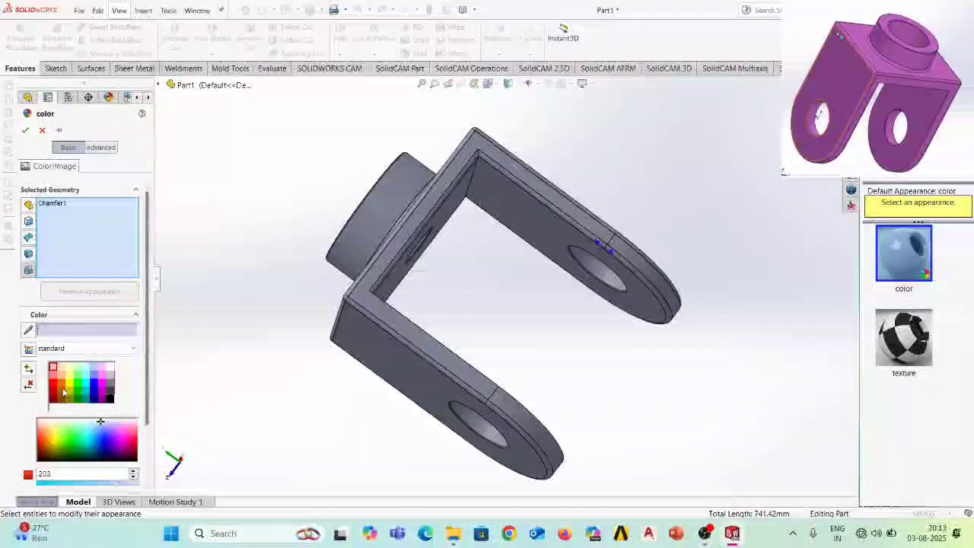
pyautogui.click(78, 377)
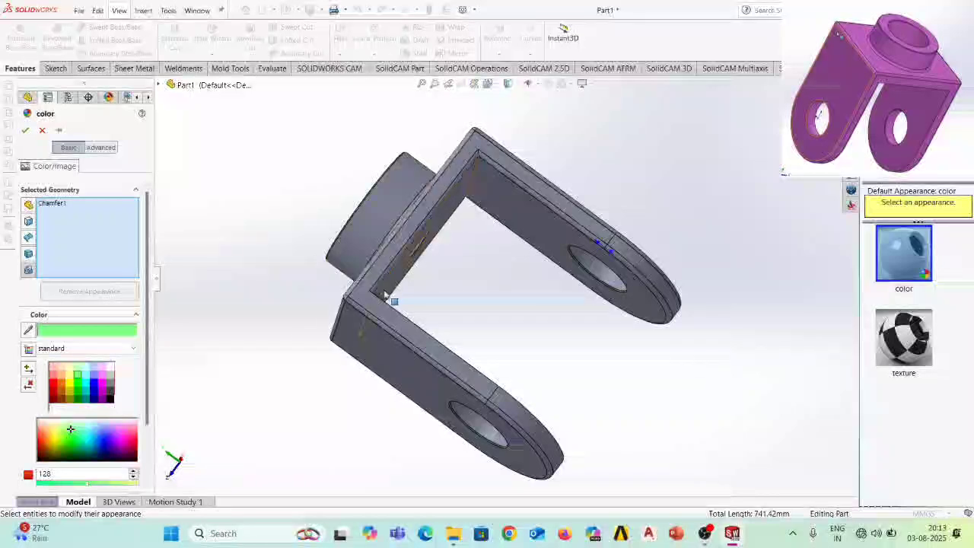
pyautogui.click(28, 254)
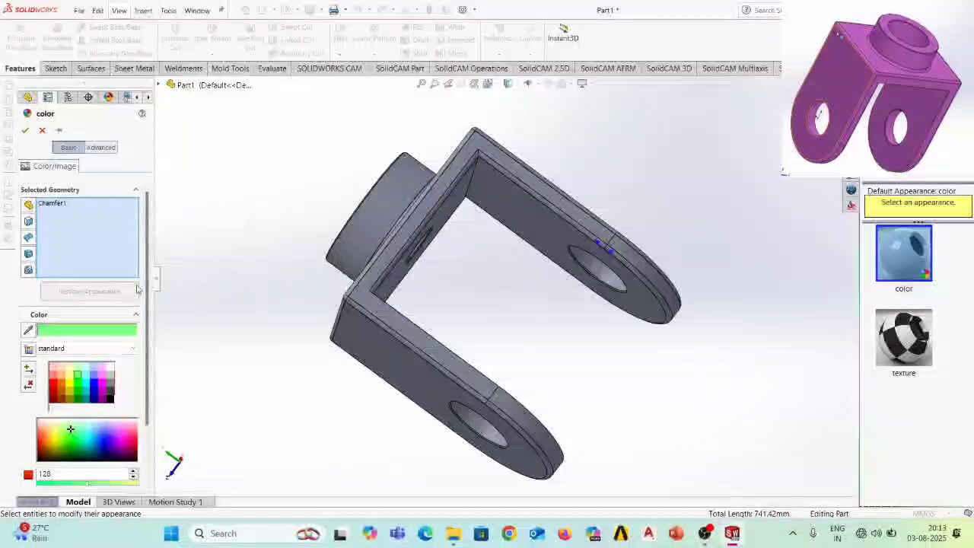
pyautogui.click(368, 327)
pyautogui.moveTo(368, 327); pyautogui.dragTo(387, 347, button='middle')
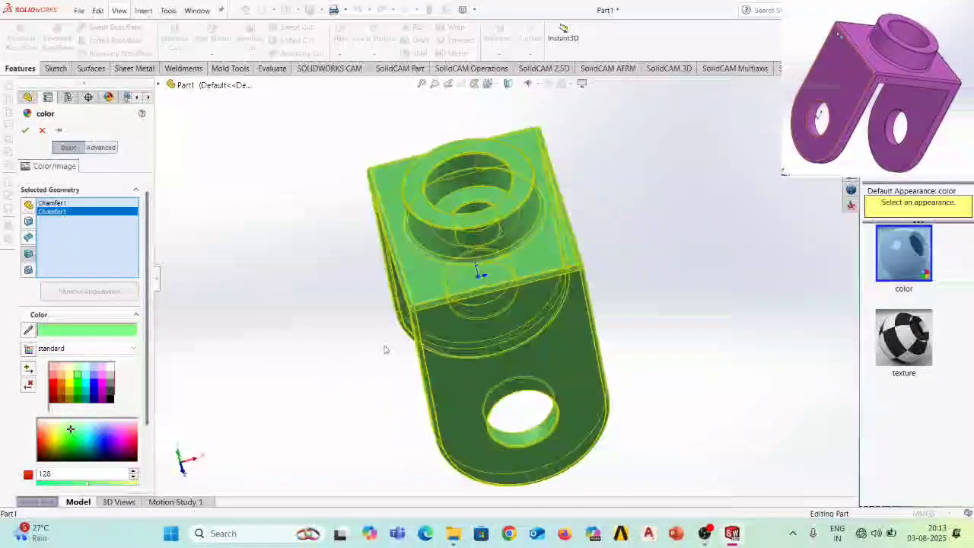
# Change the bracket body's color to light magenta after trying light red, and apply the appearance.
pyautogui.click(63, 380)
pyautogui.click(54, 379)
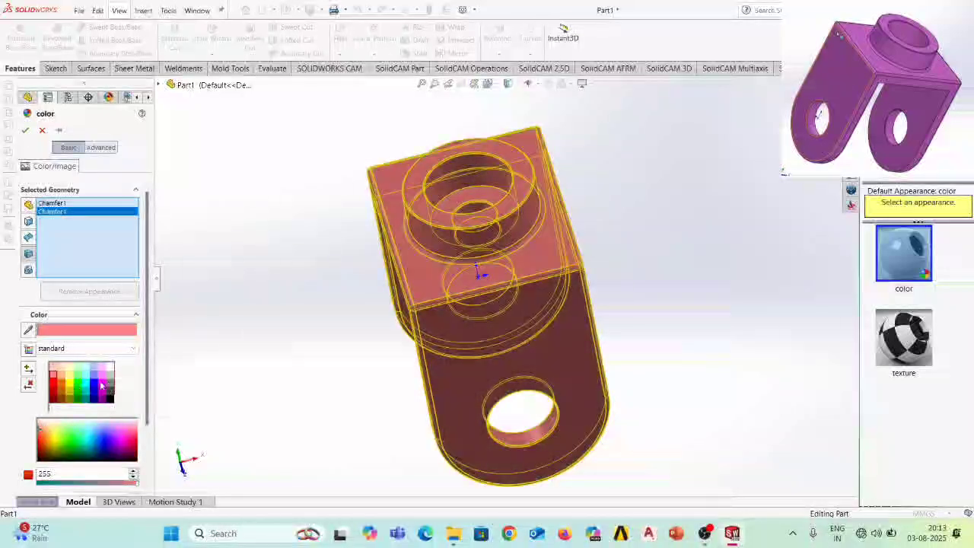
pyautogui.click(102, 382)
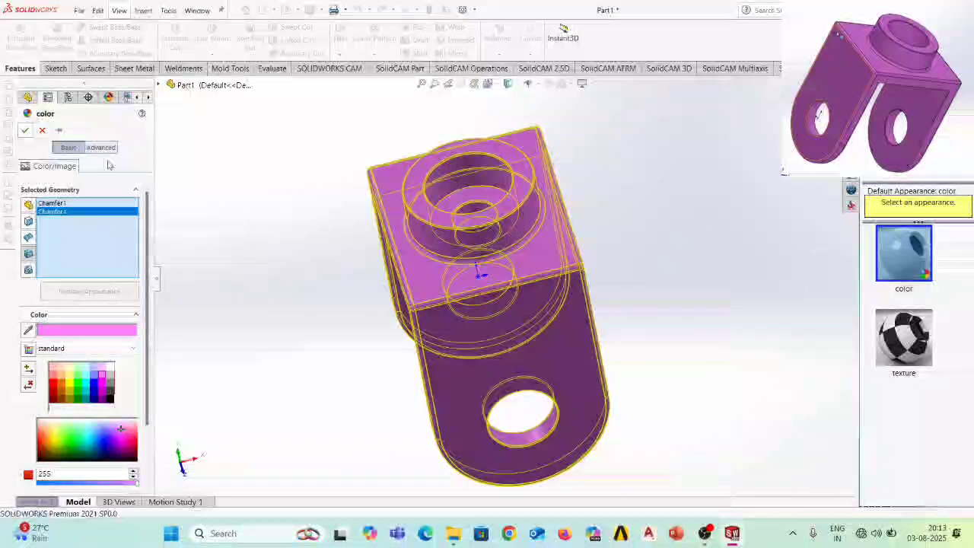
pyautogui.click(25, 130)
pyautogui.moveTo(272, 294); pyautogui.dragTo(452, 448, button='middle')
pyautogui.scroll(-3, 496, 347)
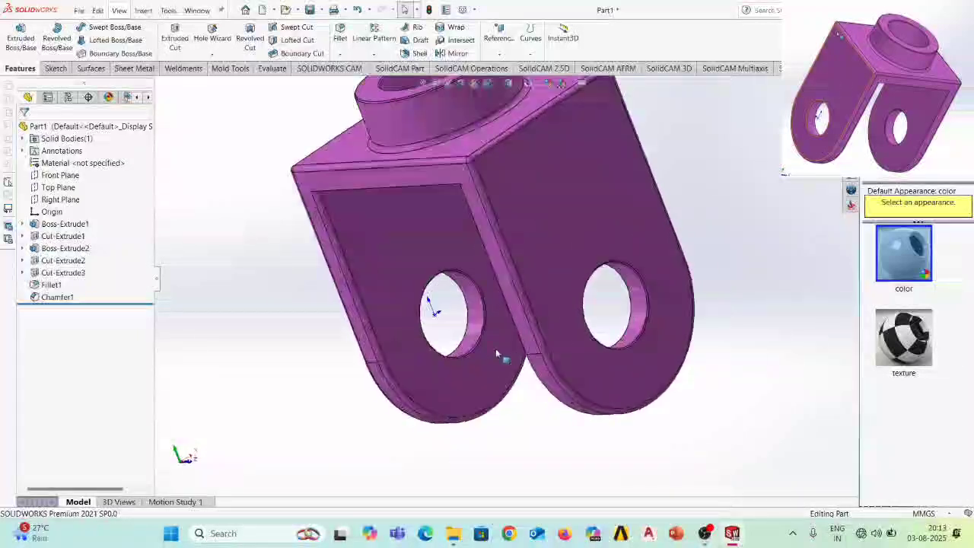